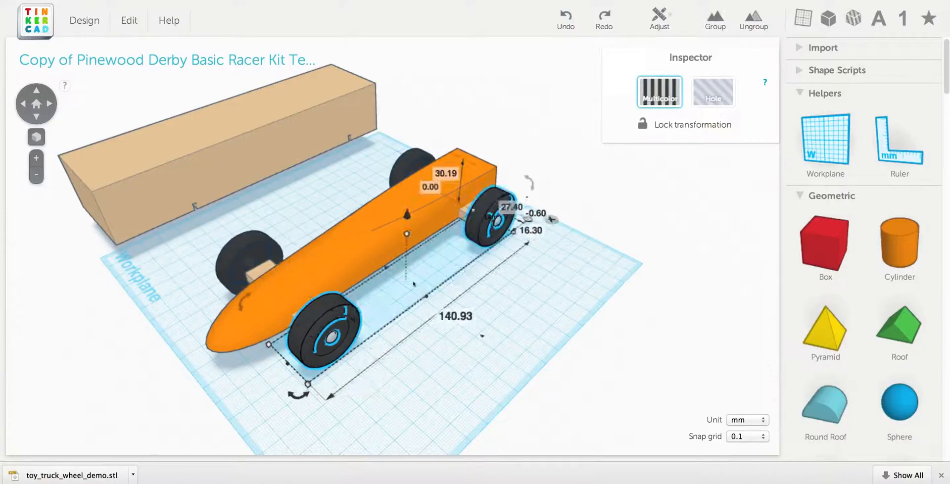
Move the two near-side wheels with their axles away from the car body, clear of the axle blocks
left_click_drag(400, 290, 526, 376)
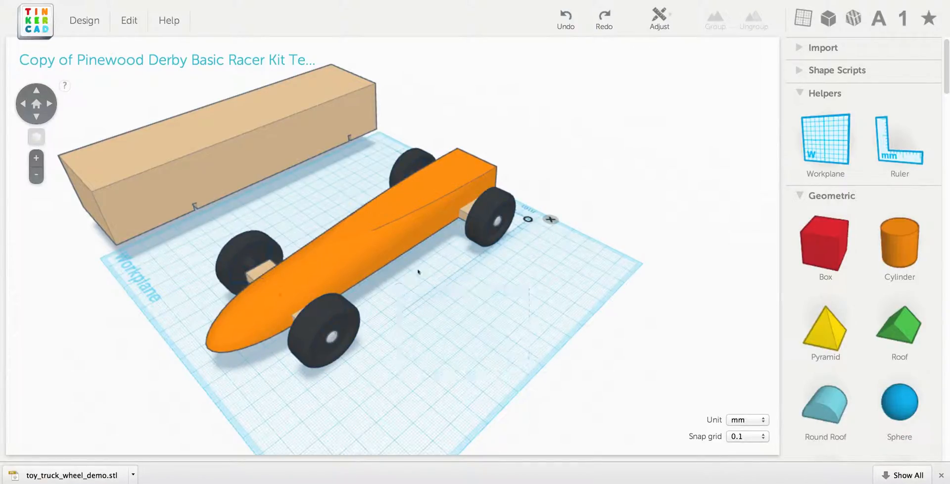
left_click(479, 208)
left_click(348, 310, "shift")
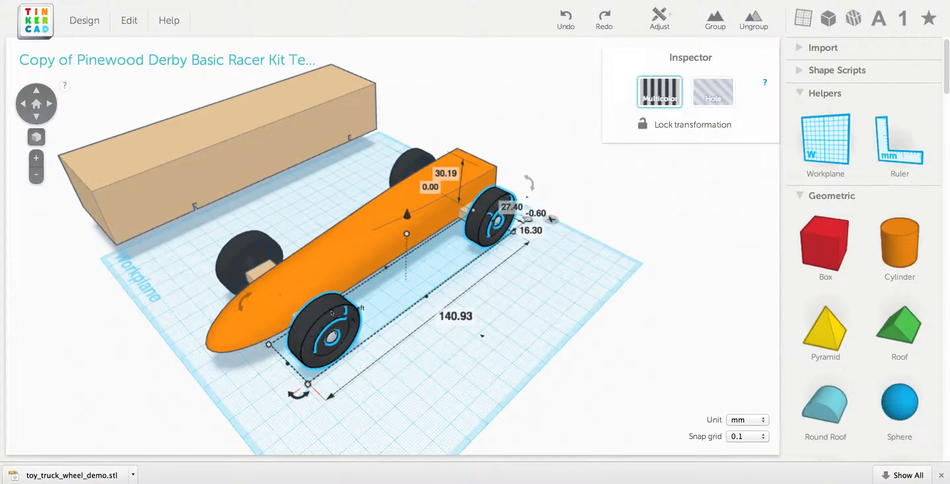
left_click_drag(332, 313, 514, 432)
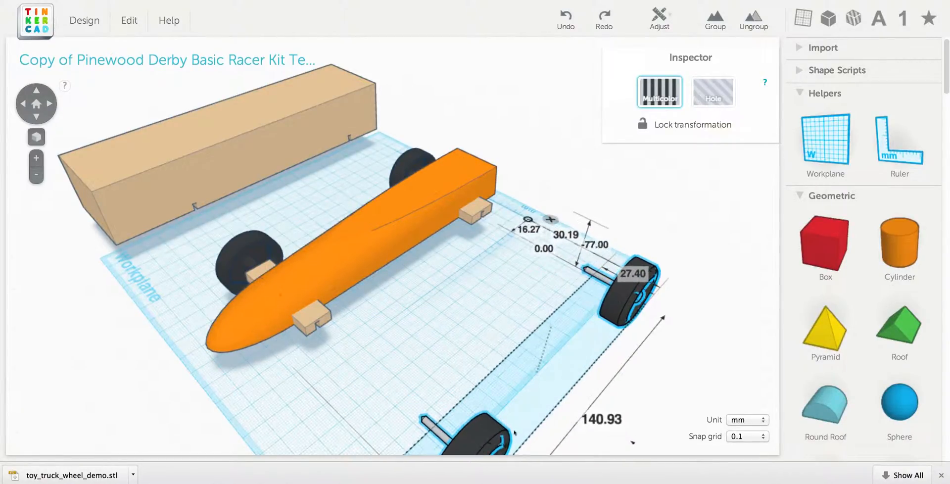
left_click_drag(564, 460, 547, 424)
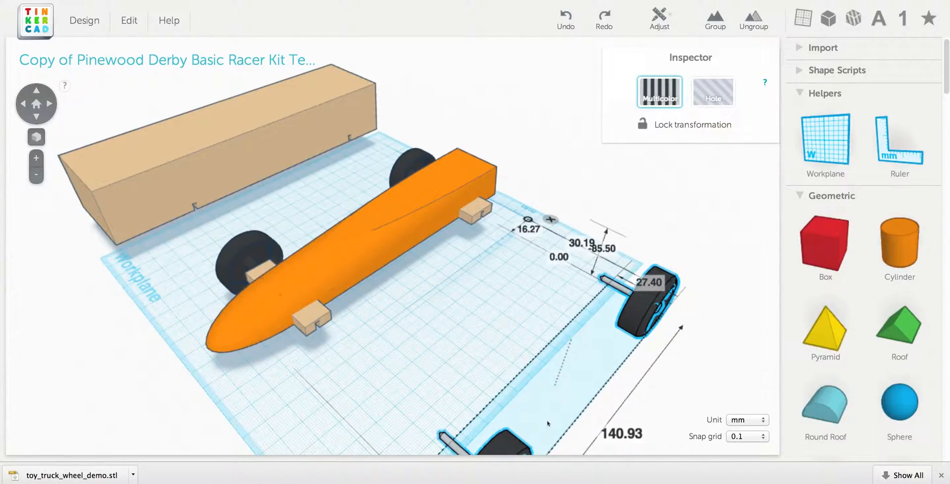
Add a cylinder beside the exposed front axle block and colour it light grey
right_click_drag(488, 349, 384, 351)
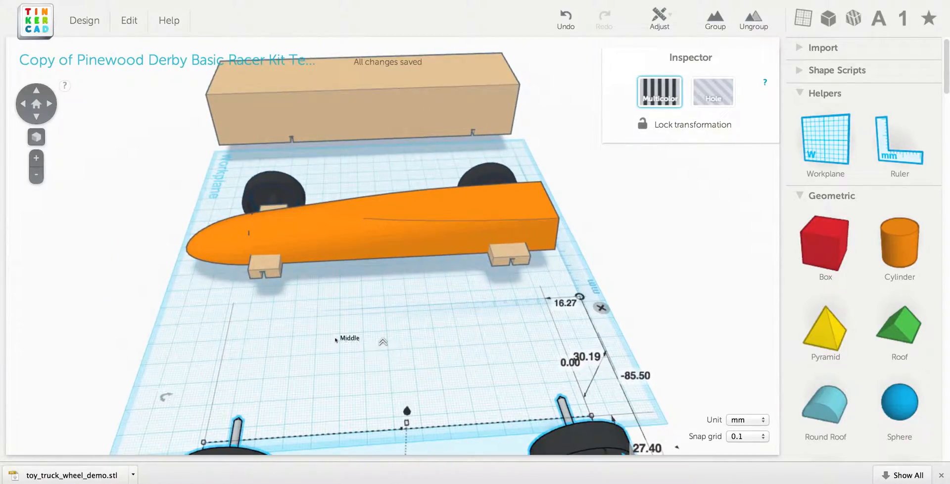
scroll(336, 340, "up", 6)
mouse_move(437, 386)
middle_mouse_down()
mouse_move(460, 367)
mouse_move(435, 337)
mouse_move(438, 370)
middle_mouse_up()
right_click_drag(438, 369, 485, 344)
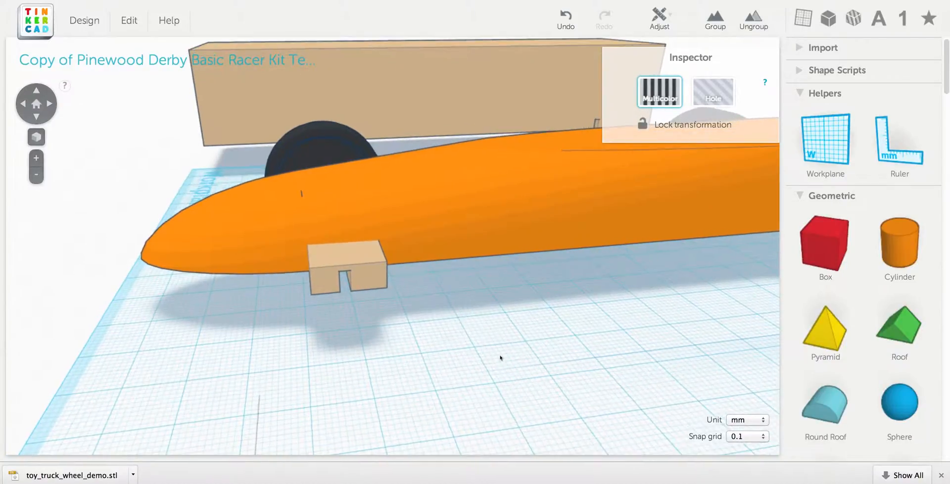
left_click_drag(888, 249, 450, 380)
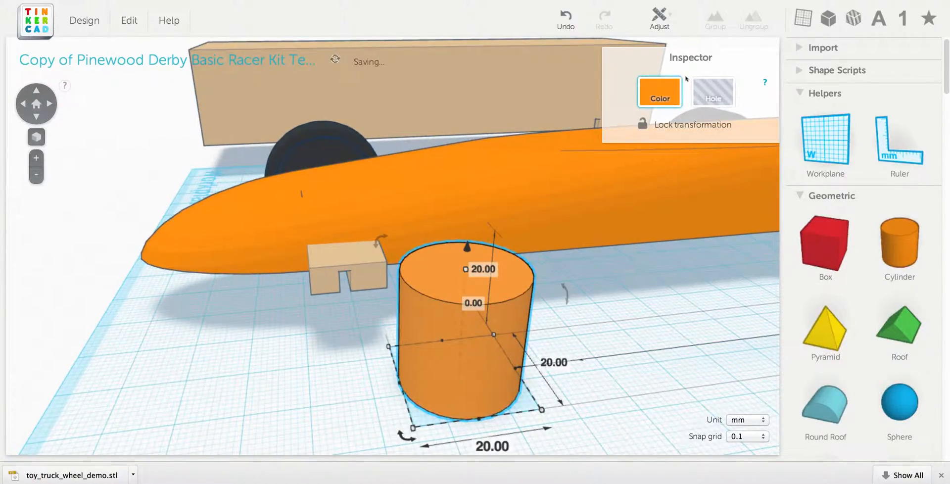
left_click(665, 92)
left_click(745, 187)
Rotate the cylinder onto its side, perpendicular to the car body, and stretch its width to about 35.3 mm
right_click_drag(569, 277, 599, 215)
left_click_drag(495, 188, 509, 333)
right_click_drag(675, 286, 381, 409)
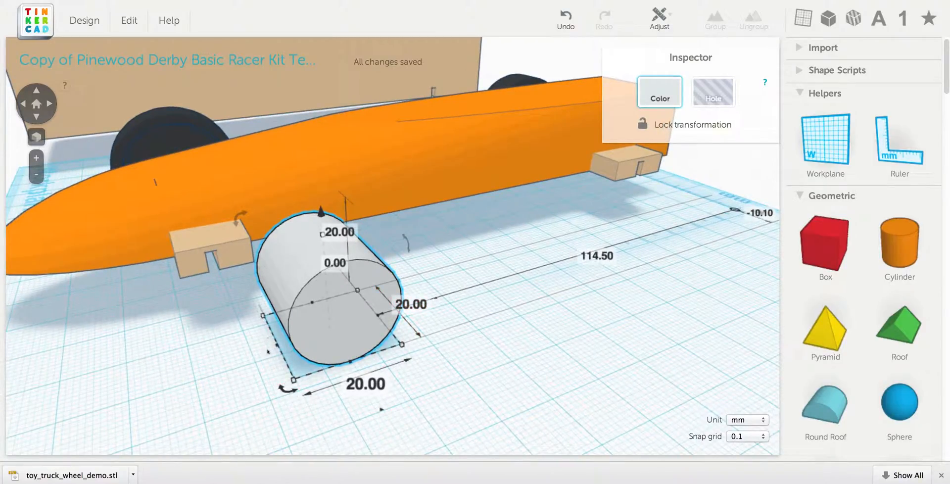
left_click_drag(276, 347, 188, 370)
Raise the cylinder about 9 mm above the workplane and turn it into a hole
right_click_drag(487, 337, 335, 291)
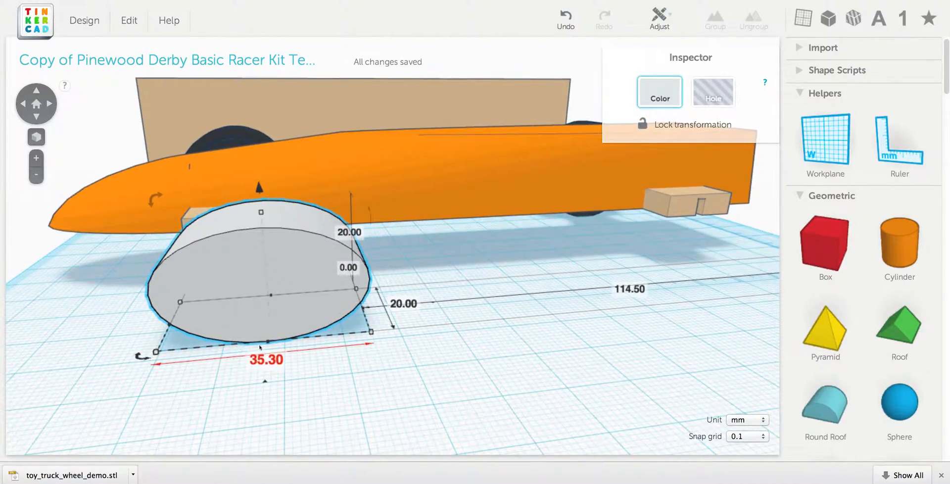
left_click_drag(259, 187, 251, 137)
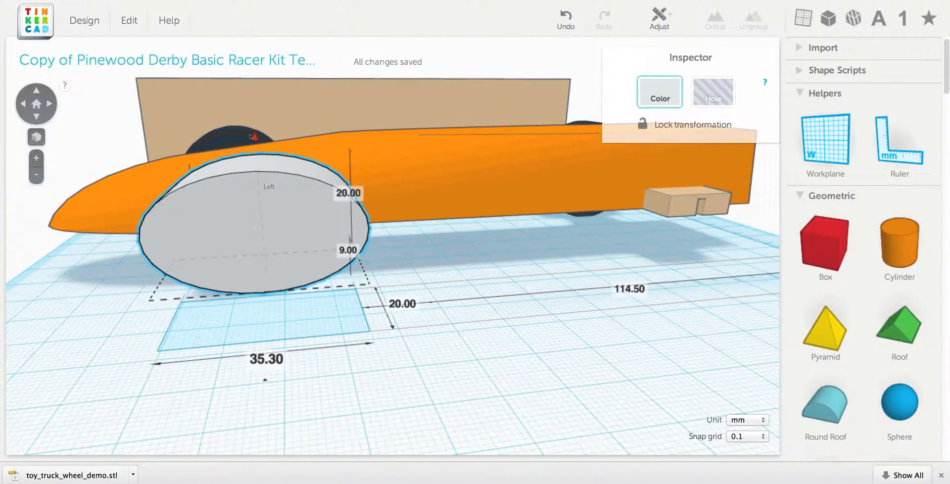
right_click_drag(316, 304, 334, 325)
left_click(717, 98)
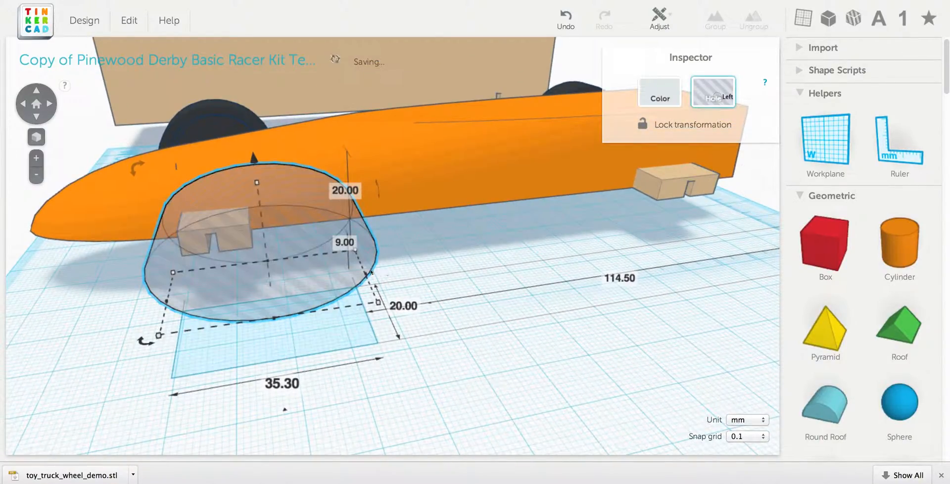
Move the cylindrical hole along the car so that it is centred over the front axle block
middle_click_drag(430, 256, 504, 333)
right_click_drag(503, 334, 479, 291)
scroll(479, 290, "up", 3)
middle_click_drag(479, 291, 584, 316)
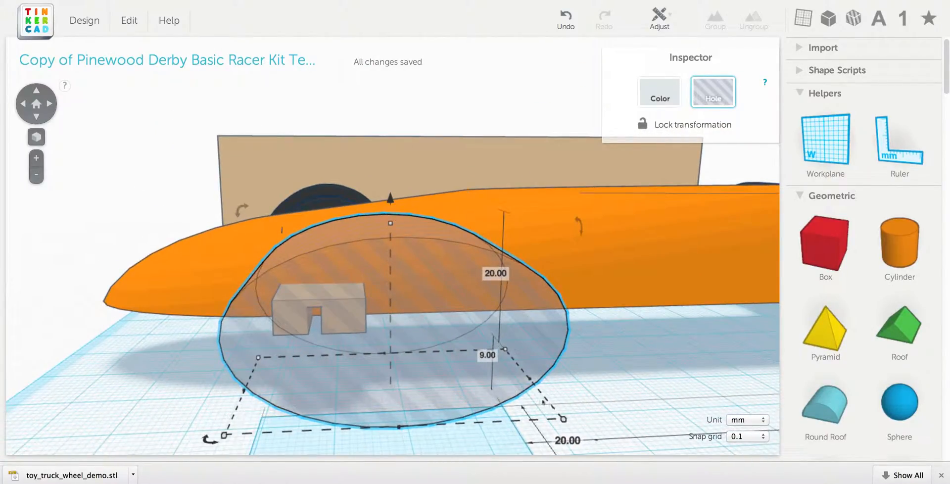
left_click_drag(441, 314, 351, 299)
Flatten the cylindrical hole to a height of about 9.2 mm and narrow it to about 21.3 mm
left_click_drag(316, 219, 316, 303)
left_click_drag(439, 342, 439, 341)
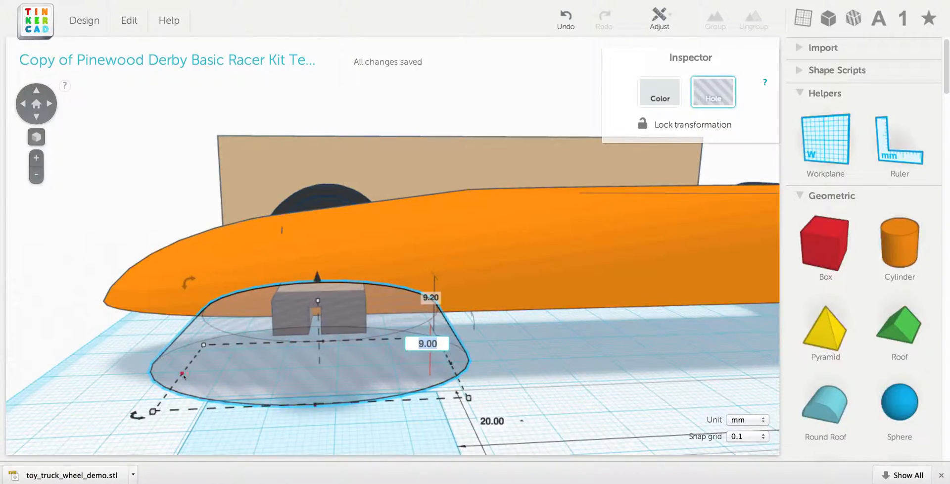
left_click_drag(182, 375, 231, 369)
left_click_drag(451, 363, 399, 364)
Raise the hole to about 11.4 mm above the workplane and reduce its height to about 7.9 mm
right_click_drag(401, 418, 409, 393)
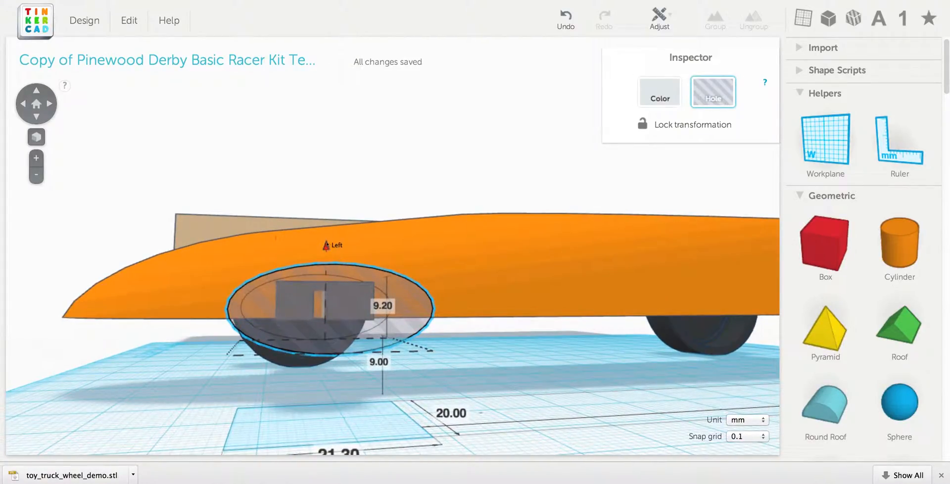
left_click_drag(326, 246, 327, 236)
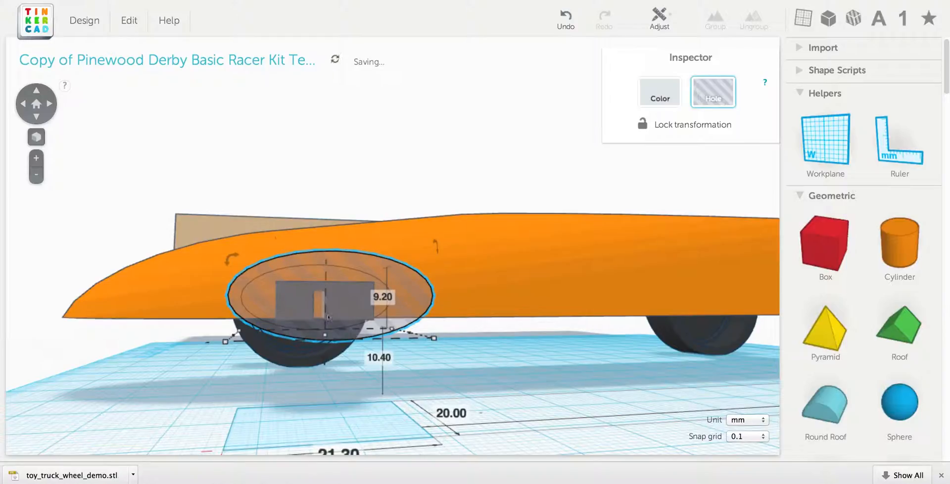
left_click_drag(326, 337, 326, 324)
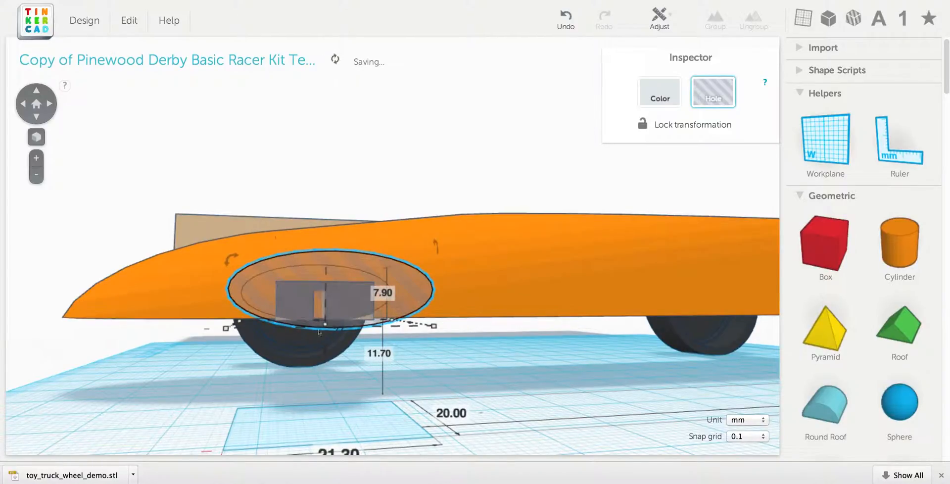
left_click_drag(324, 352, 325, 354)
Reduce the hole's height to about 6.8 mm and narrow it from both sides around the front axle block
right_click_drag(358, 300, 329, 315)
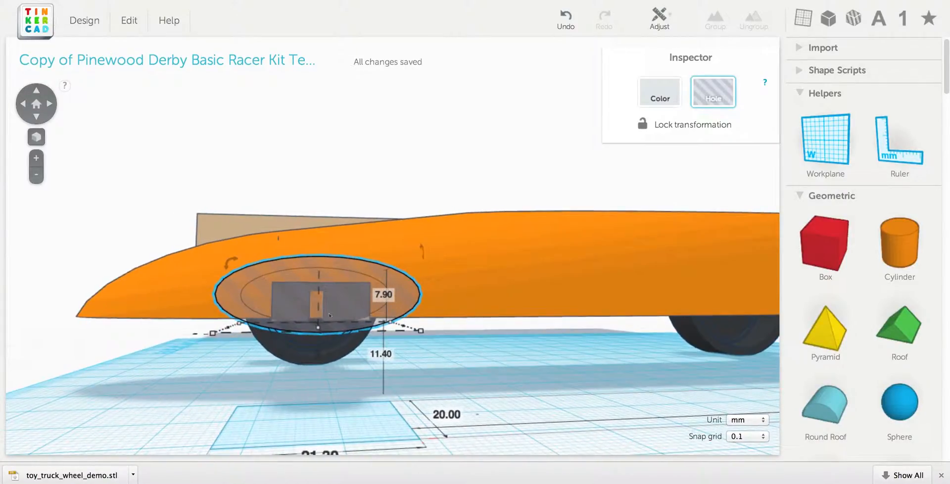
scroll(330, 309, "up", 4)
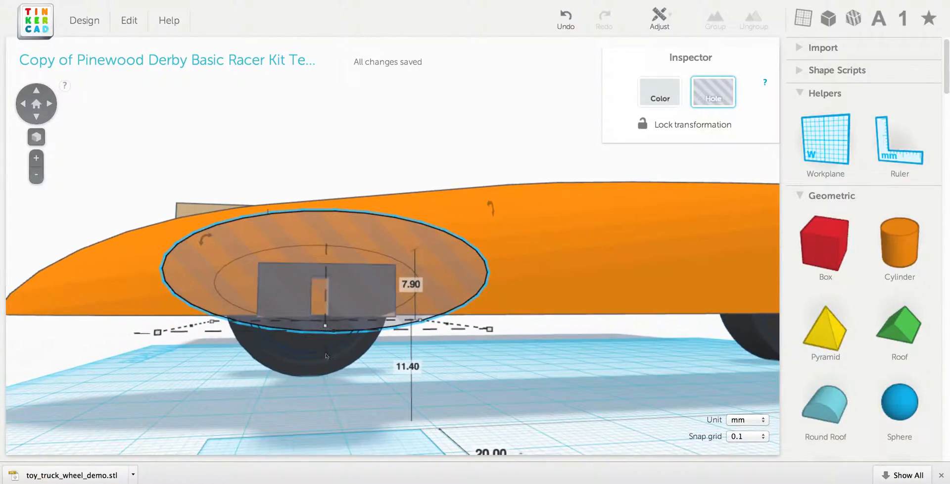
left_click_drag(325, 349, 324, 363)
right_click_drag(330, 362, 334, 342)
left_click_drag(327, 346, 329, 329)
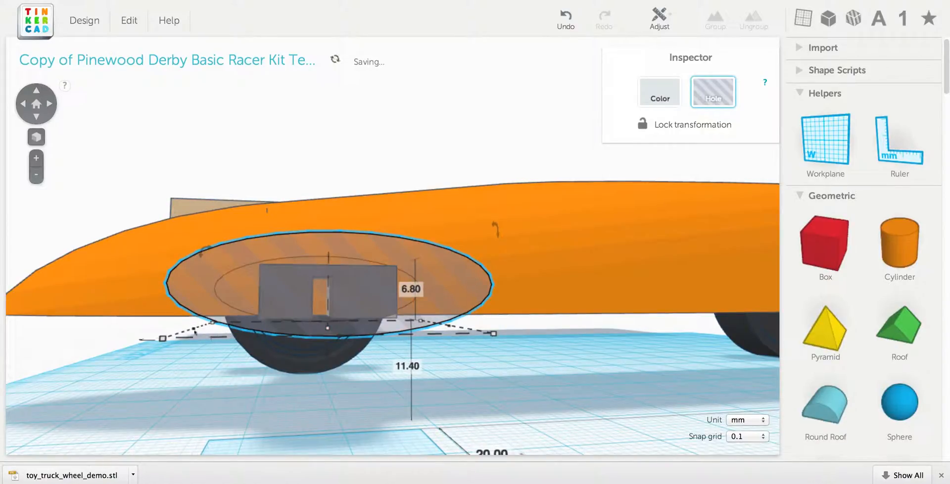
left_click_drag(195, 331, 216, 333)
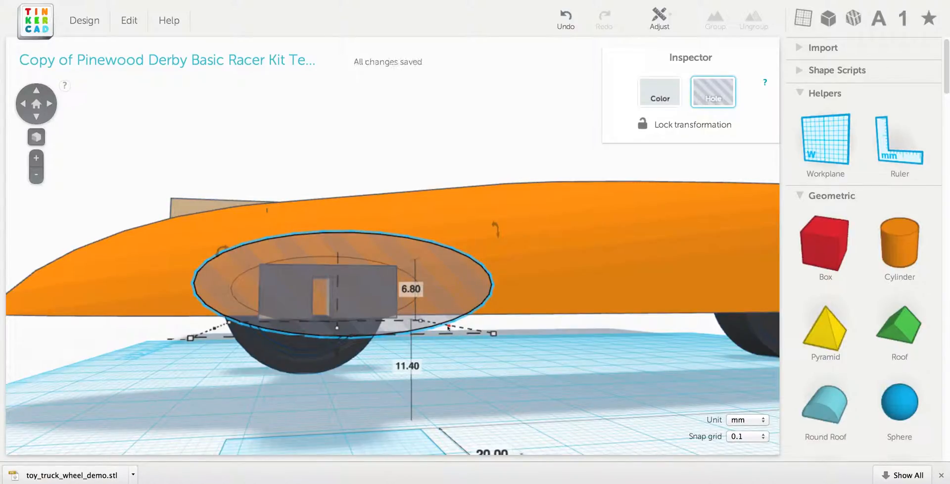
left_click_drag(449, 326, 424, 327)
Adjust the hole to about 11.3 mm above the workplane and make it slightly wider, with a height of about 6.9 mm
right_click_drag(362, 244, 364, 262)
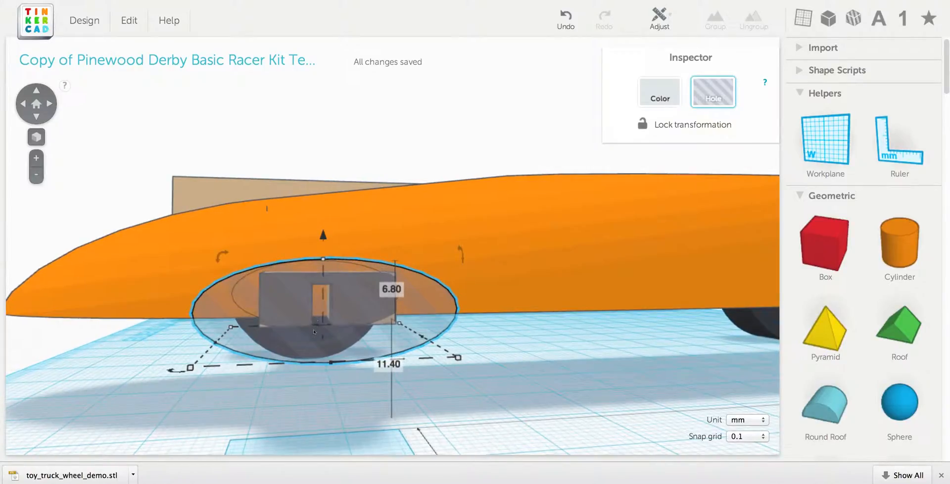
right_click_drag(320, 323, 317, 333)
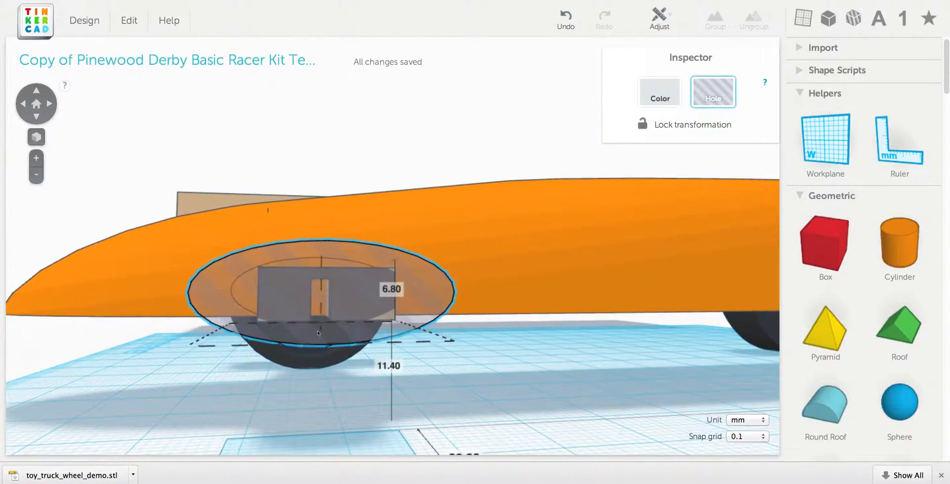
left_click_drag(322, 236, 323, 233)
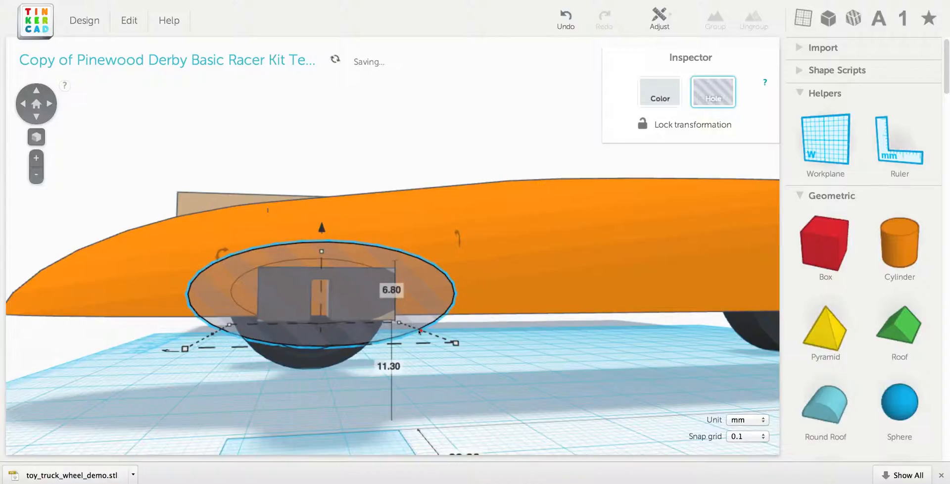
mouse_move(420, 331)
left_mouse_down()
mouse_move(447, 334)
mouse_move(431, 338)
left_mouse_up()
mouse_move(328, 253)
left_mouse_down()
mouse_move(327, 262)
mouse_move(330, 252)
left_mouse_up()
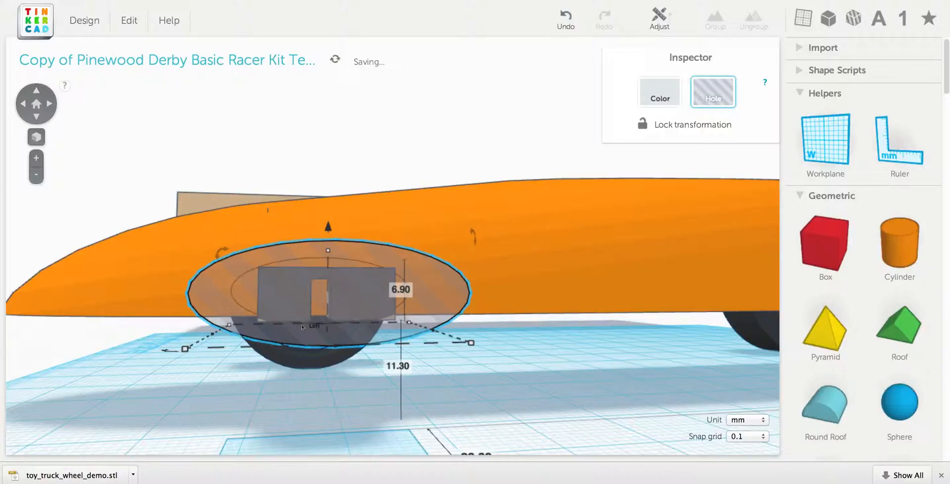
Refine the hole's width so that it extends evenly past both ends of the front axle block's outline
mouse_move(299, 327)
left_mouse_down()
mouse_move(290, 325)
mouse_move(304, 332)
left_mouse_up()
right_click_drag(215, 373, 219, 378)
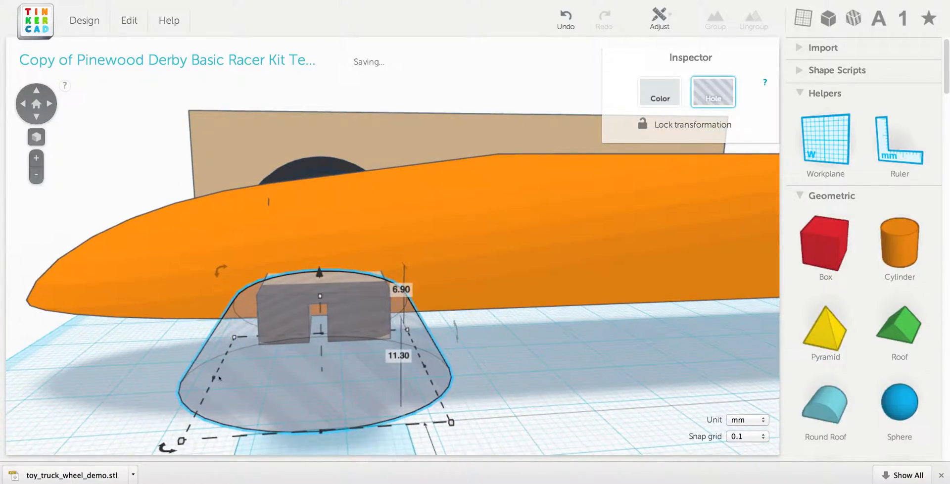
left_click_drag(215, 379, 207, 378)
left_click_drag(284, 369, 303, 371)
left_click_drag(220, 379, 253, 386)
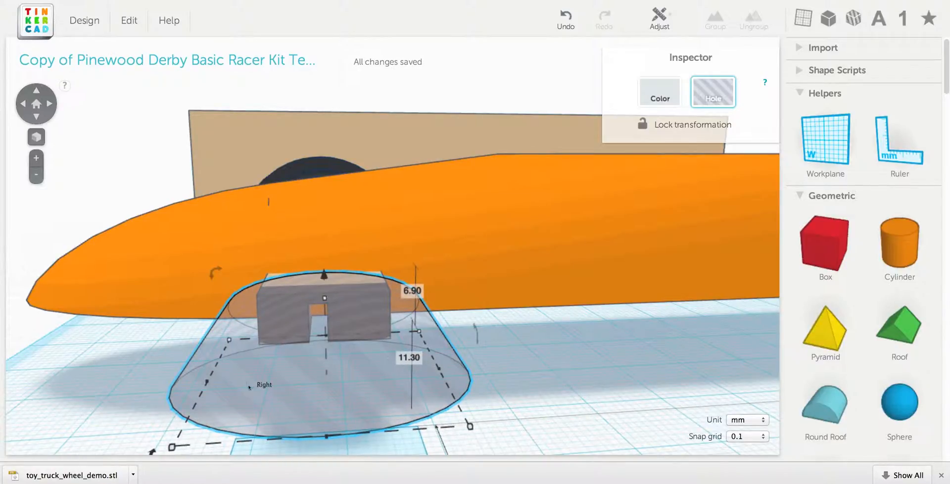
Extend the hole slightly further on both sides of the front axle block
right_click_drag(256, 369, 260, 343)
scroll(259, 341, "up", 3)
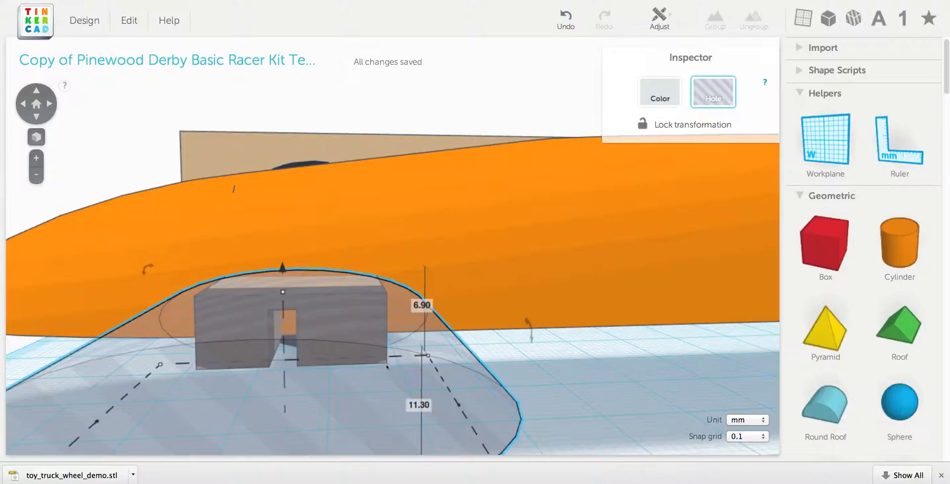
scroll(232, 391, "down", 2)
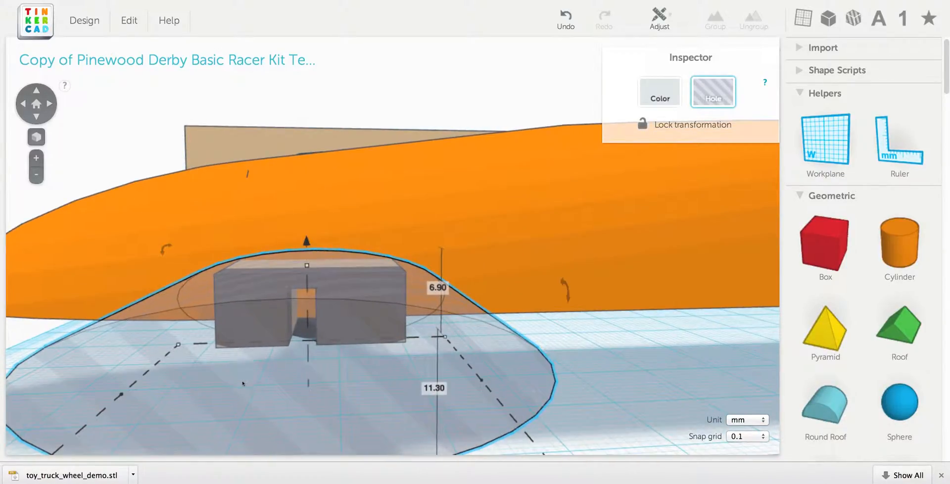
scroll(242, 381, "down", 3)
right_click_drag(273, 372, 269, 397)
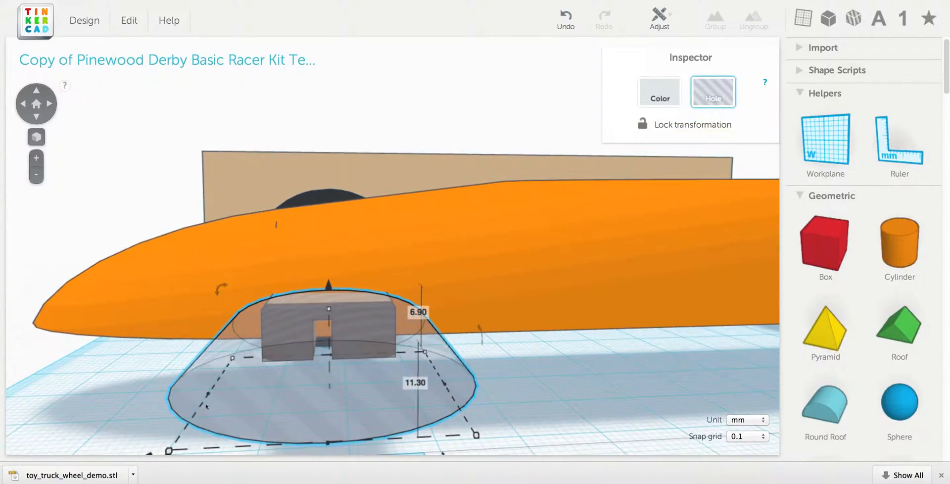
left_click_drag(207, 399, 204, 398)
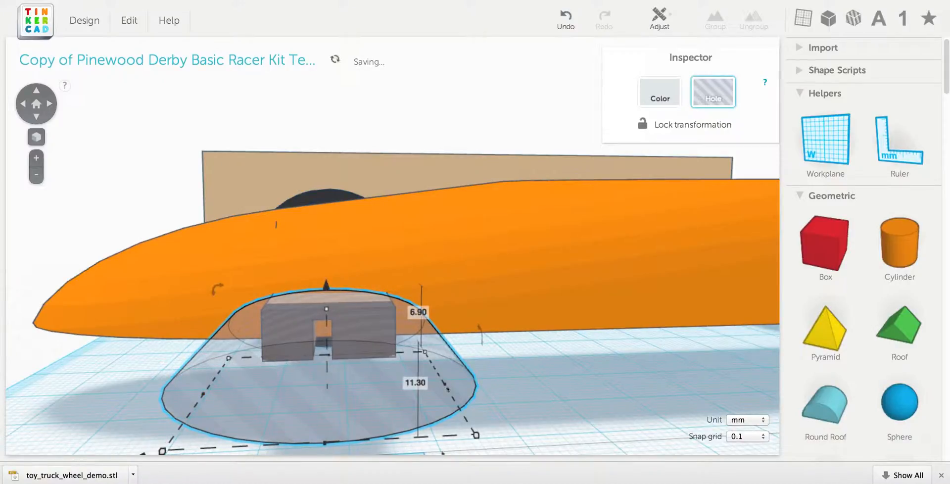
left_click_drag(448, 388, 458, 391)
Set the hole's width to about 22.2 mm and reduce its height to about 6.5 mm
right_click_drag(378, 382, 307, 384)
scroll(314, 328, "up", 2)
middle_click_drag(307, 384, 241, 394)
left_click_drag(148, 384, 129, 392)
right_click_drag(129, 392, 248, 367)
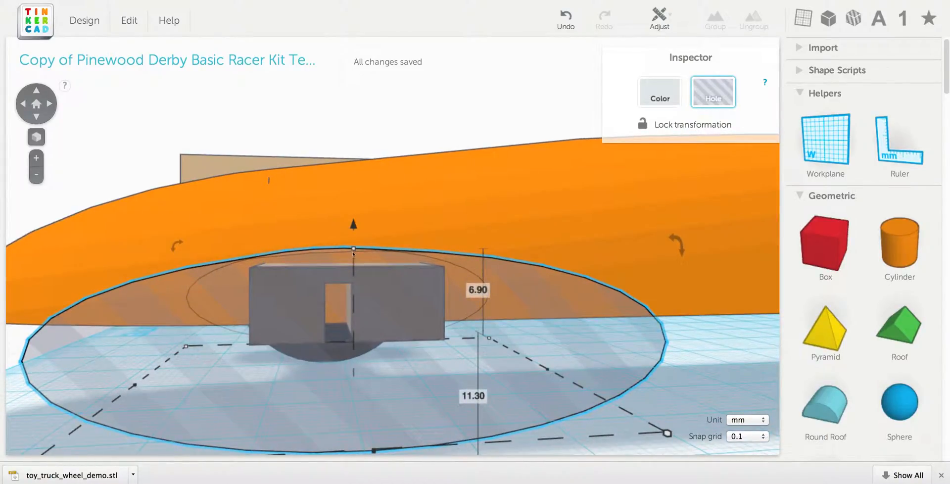
left_click_drag(354, 253, 351, 261)
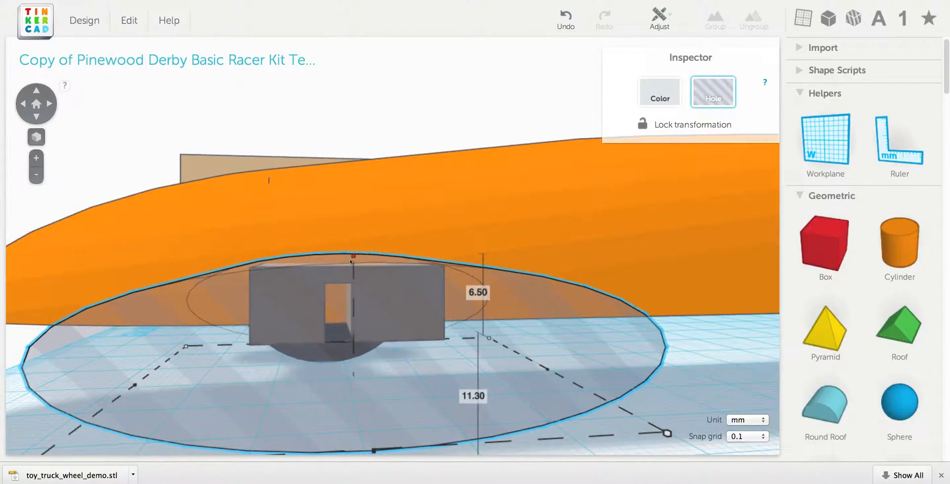
Place a ruler on the workplane near the elliptical hole beside the front axle block
right_click_drag(355, 304, 513, 400)
scroll(446, 348, "down", 5)
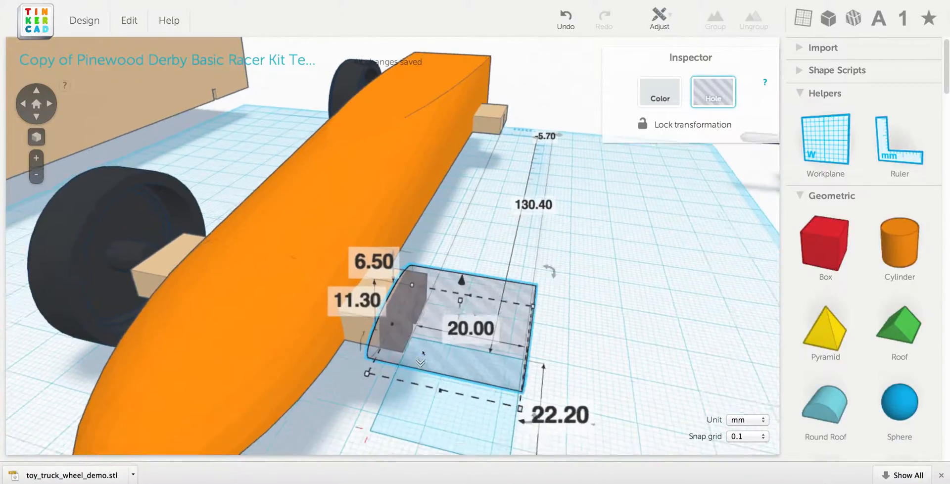
right_click_drag(468, 370, 323, 276)
left_click(551, 243)
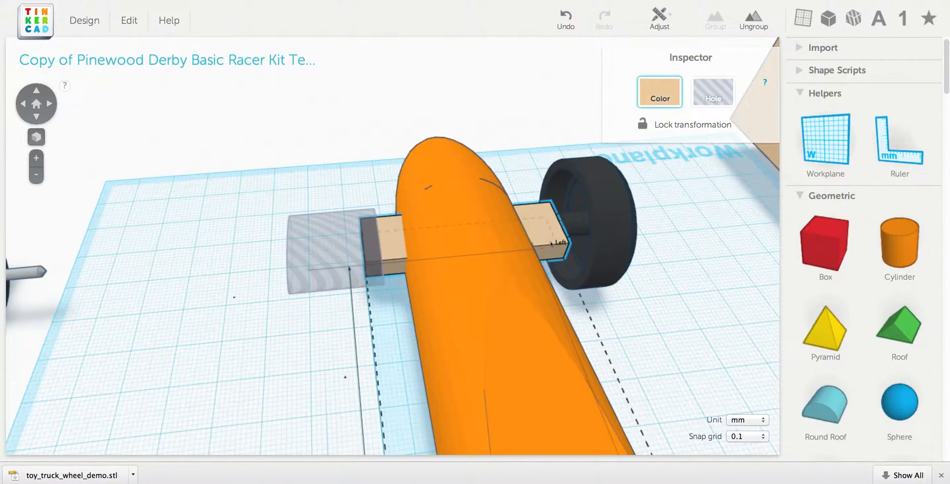
right_click_drag(510, 278, 469, 345)
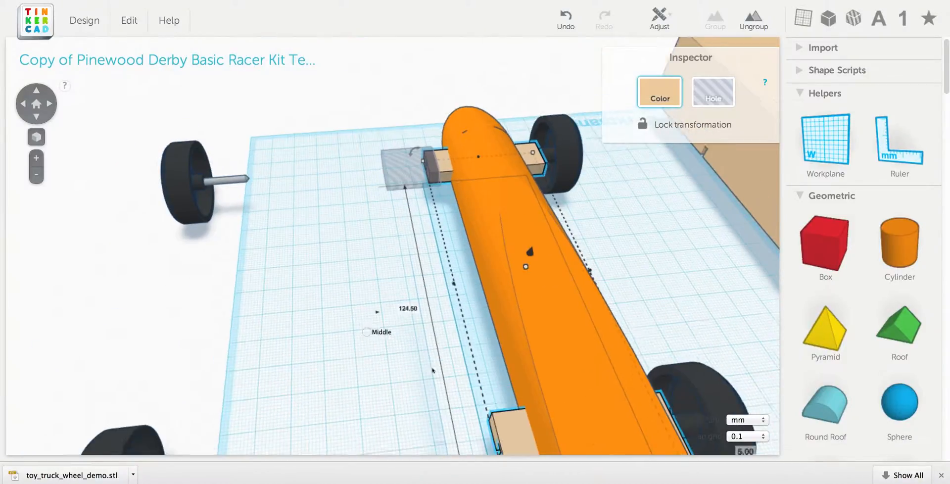
left_click(384, 287)
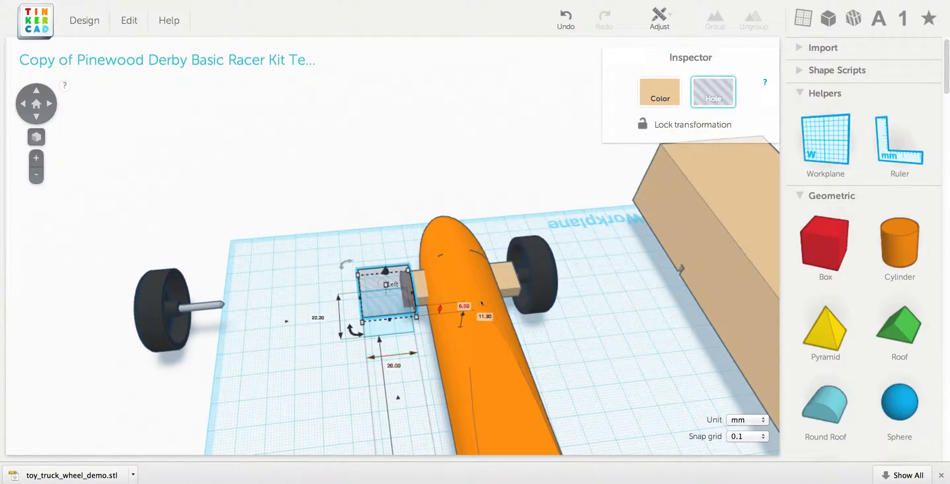
scroll(481, 302, "up", 3)
middle_click_drag(430, 378, 458, 292)
scroll(458, 292, "up", 4)
middle_click_drag(464, 355, 456, 333)
scroll(446, 235, "up", 3)
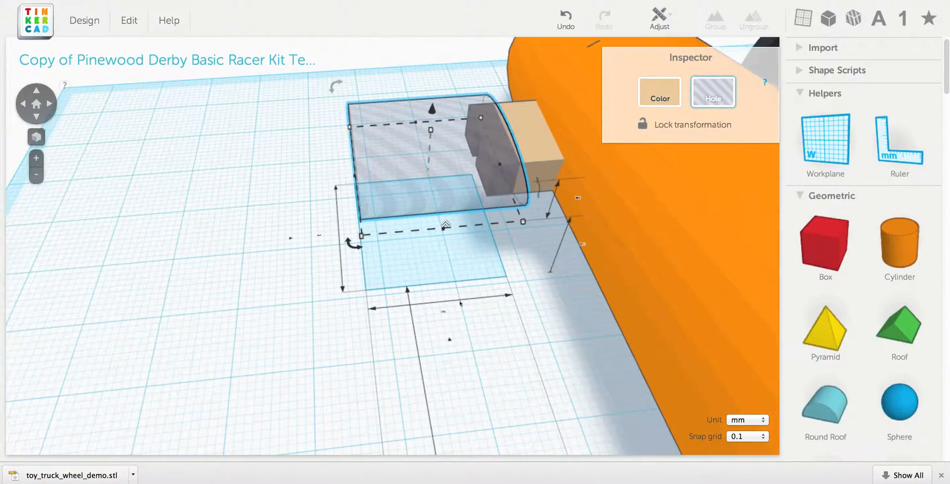
left_click_drag(898, 141, 322, 379)
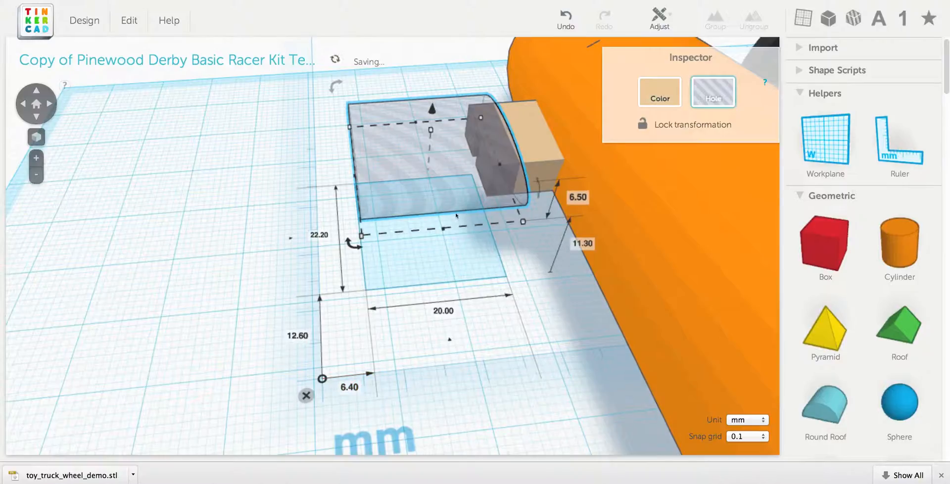
Set the hole's length across the car to 45.25 mm
left_click(445, 311)
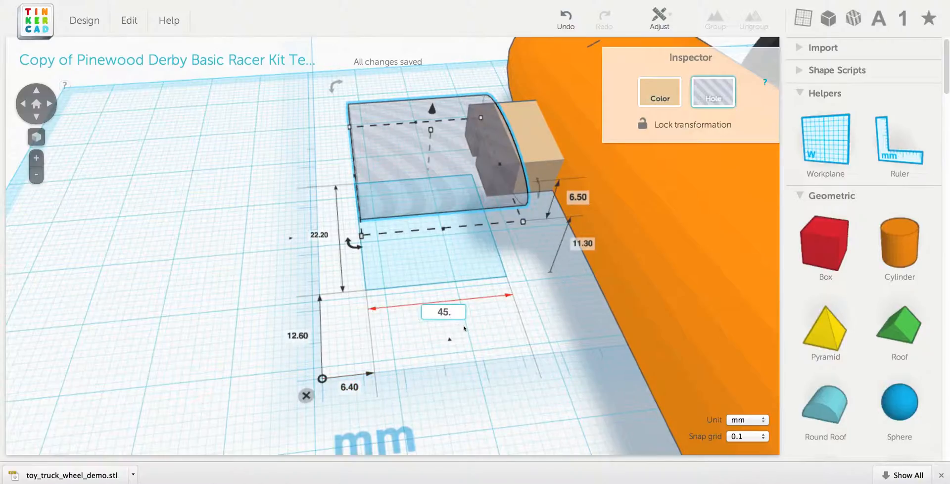
key("Return")
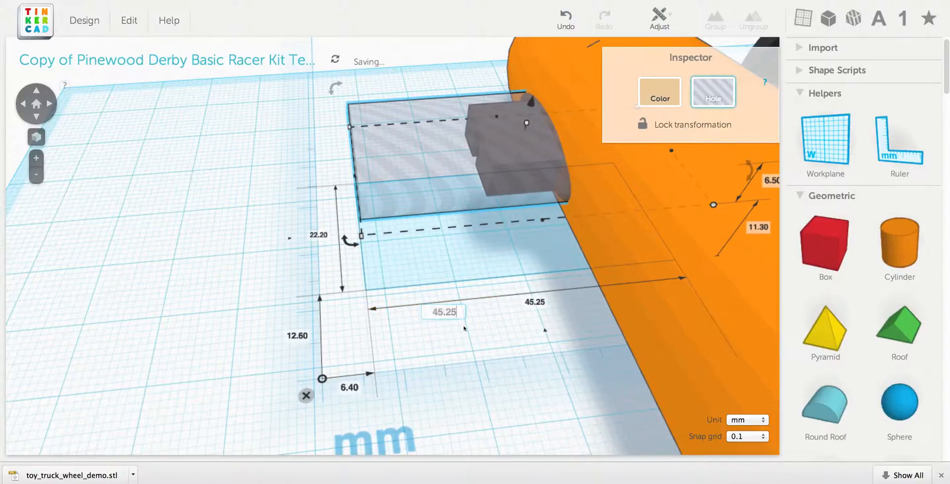
middle_click_drag(453, 316, 391, 379)
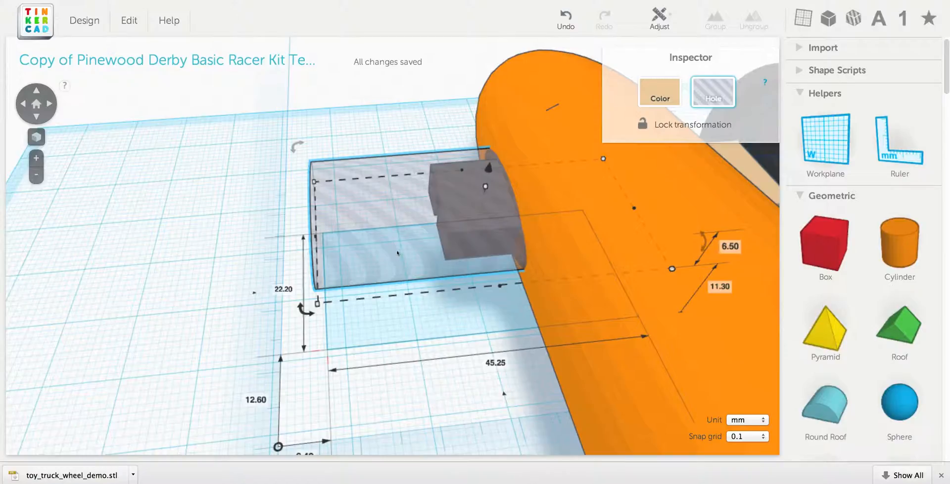
left_click_drag(389, 156, 366, 127)
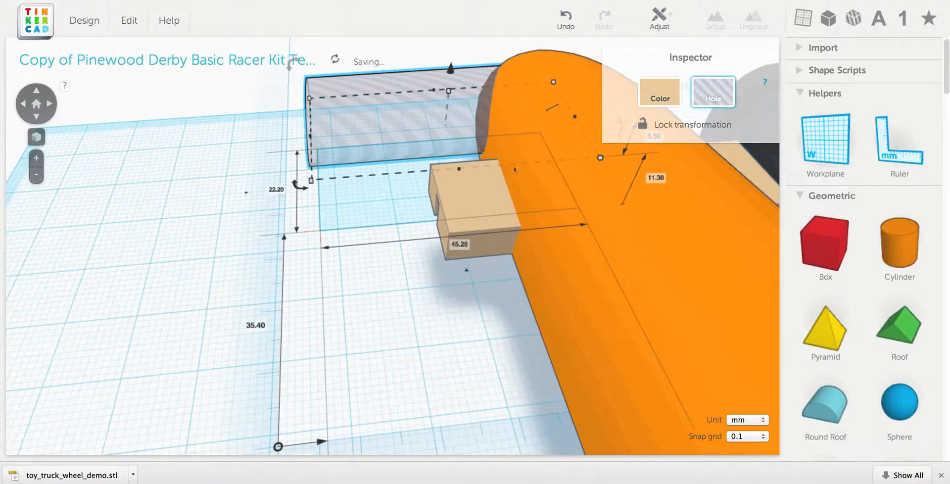
left_click(566, 17)
left_click(566, 17)
Check the axle blocks' sideways offset from the ruler and set the hole's offset to the same 23 mm
middle_click_drag(503, 340, 518, 285)
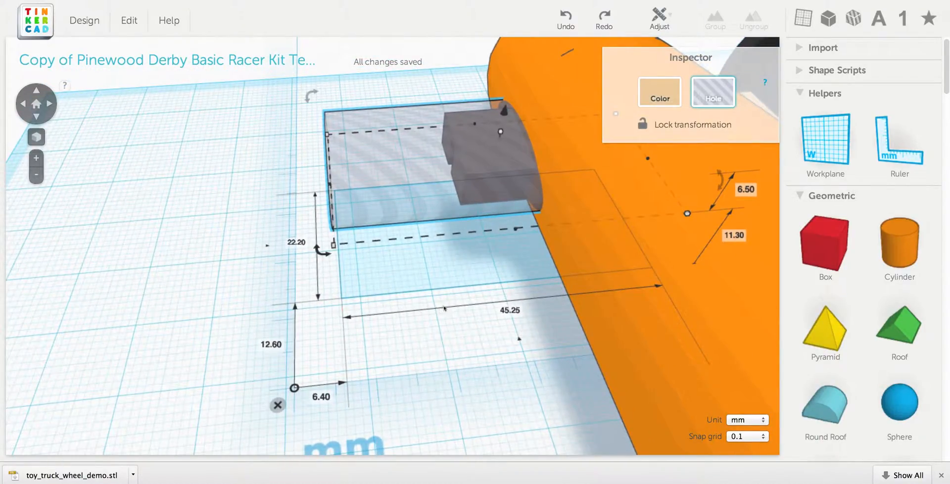
middle_click_drag(444, 307, 439, 268)
scroll(408, 322, "down", 10)
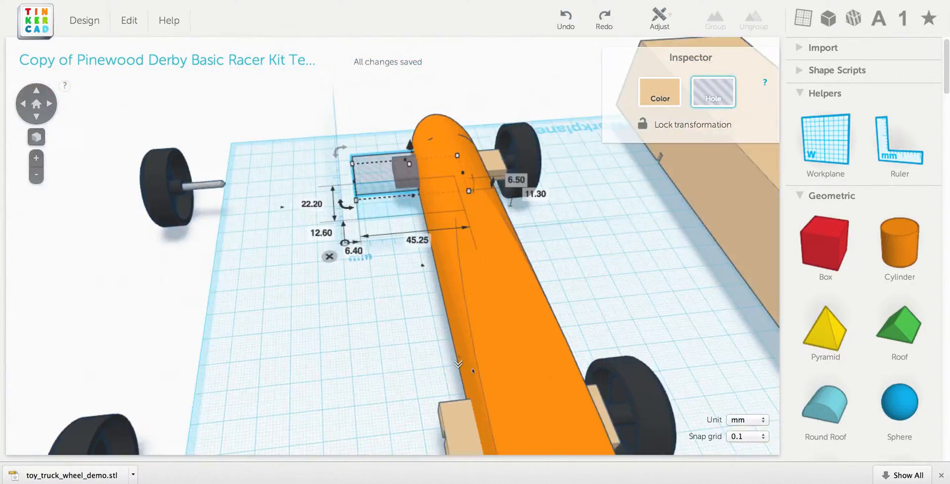
scroll(472, 370, "down", 3)
left_click(441, 389)
middle_click_drag(365, 246, 378, 262)
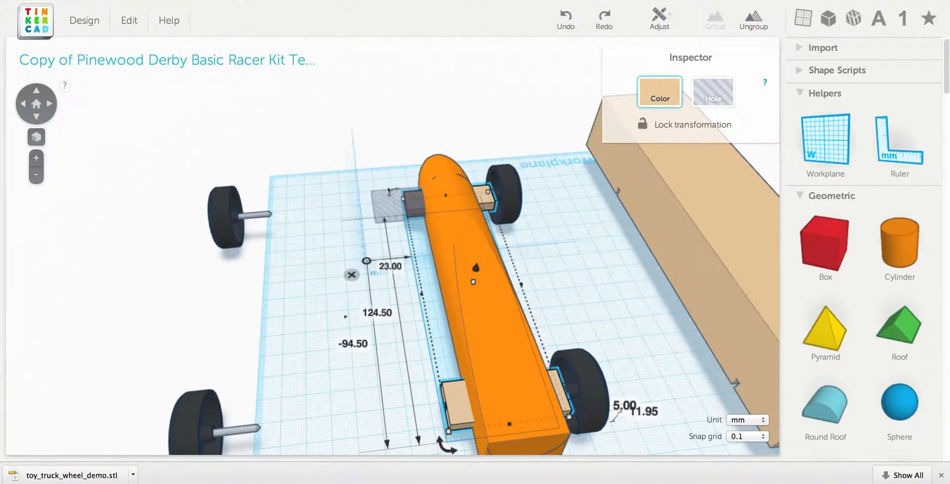
left_click(389, 212)
scroll(313, 315, "up", 5)
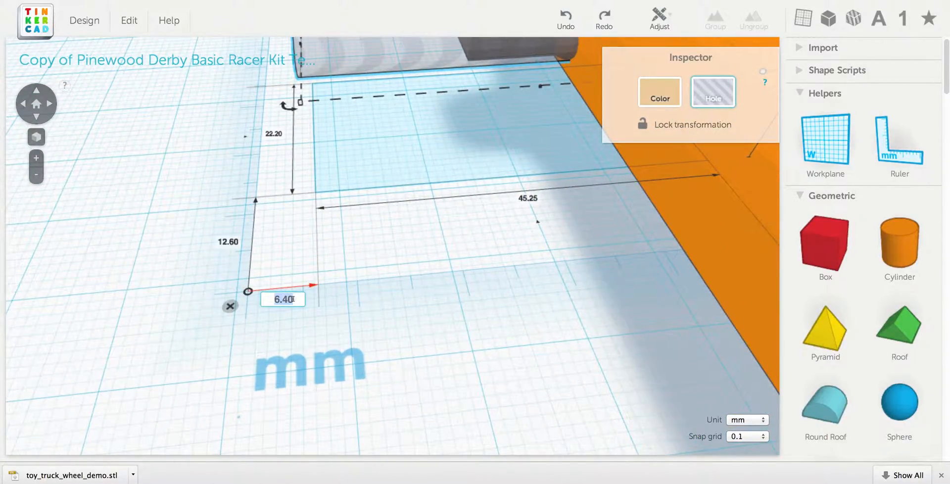
key("Return")
Examine how the hole covers the front axle block on both sides of the car body
middle_click_drag(453, 229, 358, 329)
scroll(358, 329, "down", 3)
middle_click_drag(446, 248, 330, 326)
scroll(330, 324, "down", 3)
right_click_drag(361, 305, 489, 381)
scroll(487, 332, "down", 3)
scroll(501, 355, "up", 2)
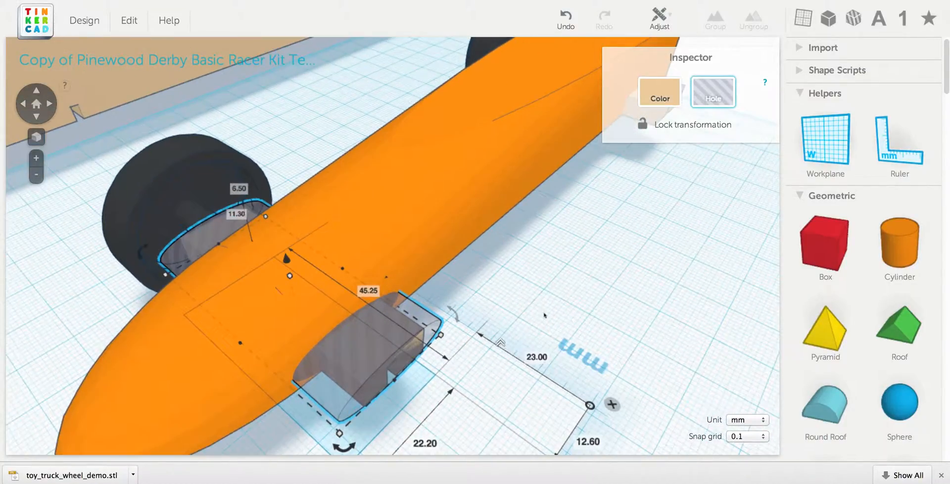
scroll(543, 325, "down", 3)
right_click_drag(617, 302, 557, 332)
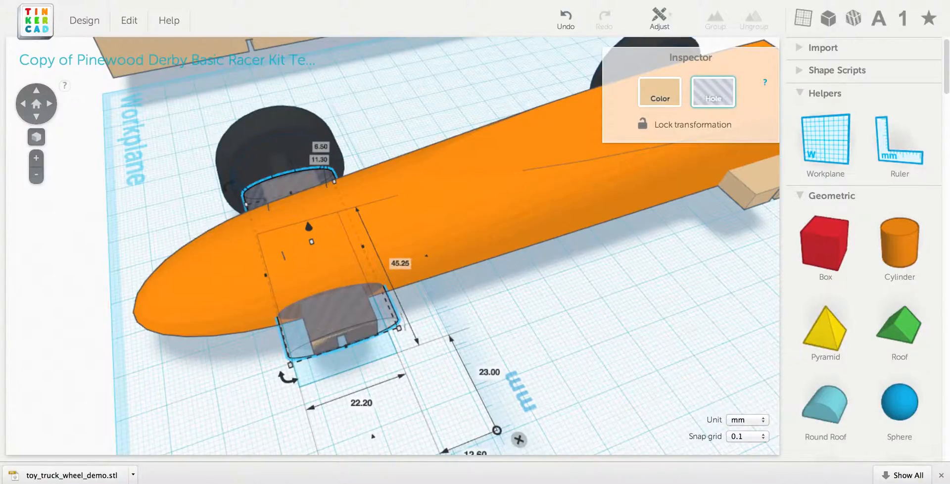
Duplicate the elliptical hole and move the copy back over the rear axle block
left_click(129, 19)
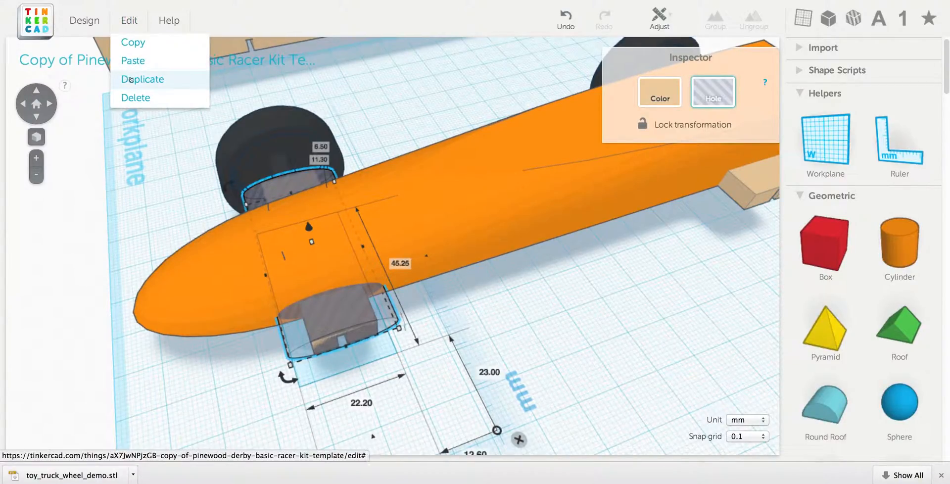
left_click(130, 79)
middle_click_drag(557, 268, 435, 284)
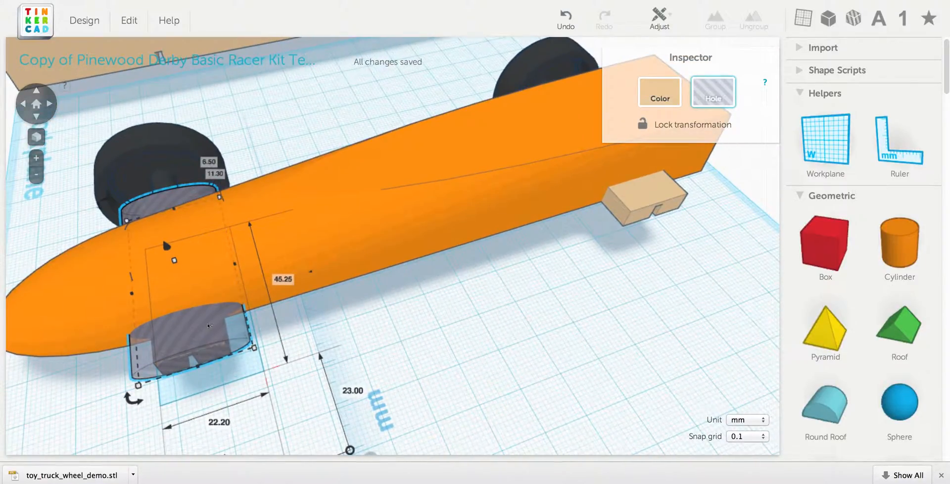
left_click_drag(208, 326, 666, 188)
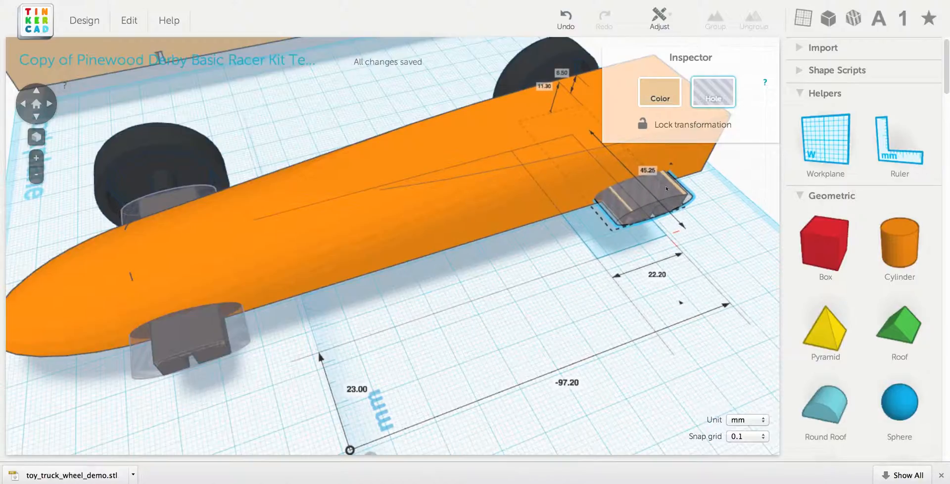
Examine how the duplicated hole's outline fits the edges and corners of the rear axle block
right_click_drag(681, 302, 592, 310)
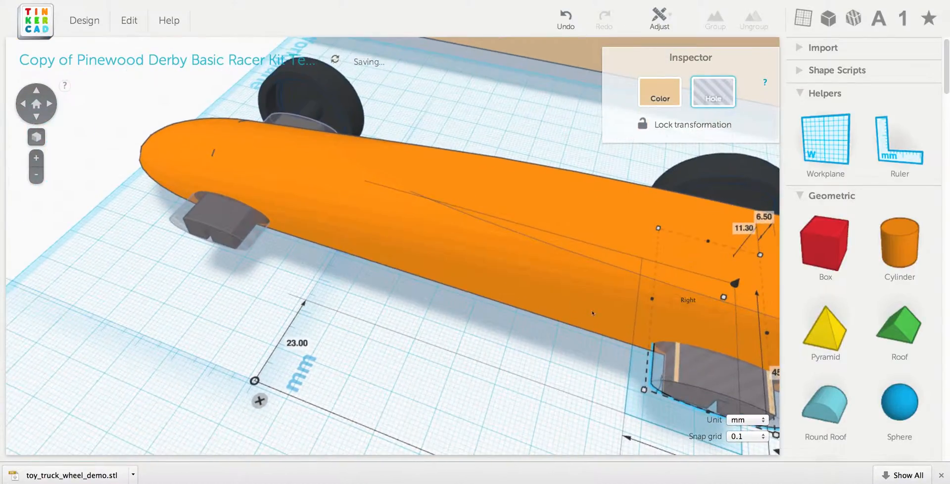
scroll(618, 331, "up", 3)
middle_click_drag(678, 336, 521, 282)
scroll(521, 282, "up", 1)
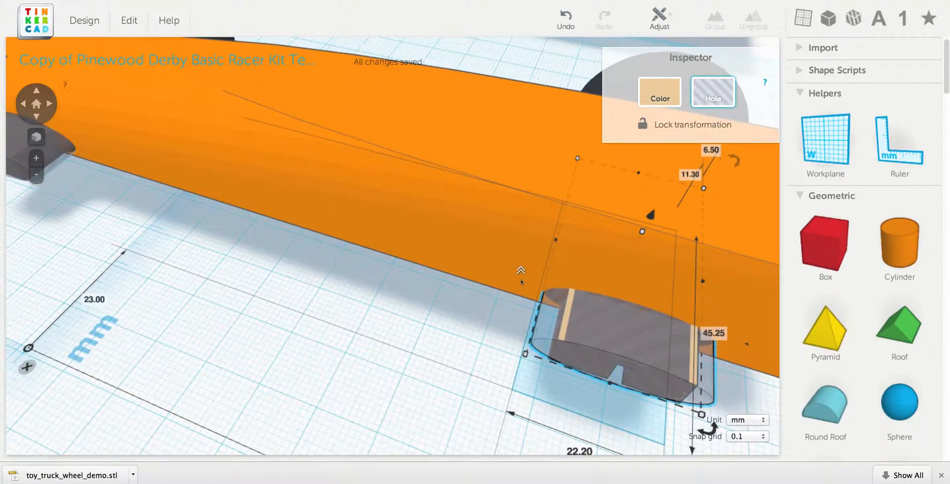
scroll(407, 240, "up", 3)
middle_click_drag(561, 256, 538, 210)
scroll(539, 233, "down", 2)
right_click_drag(552, 269, 562, 227)
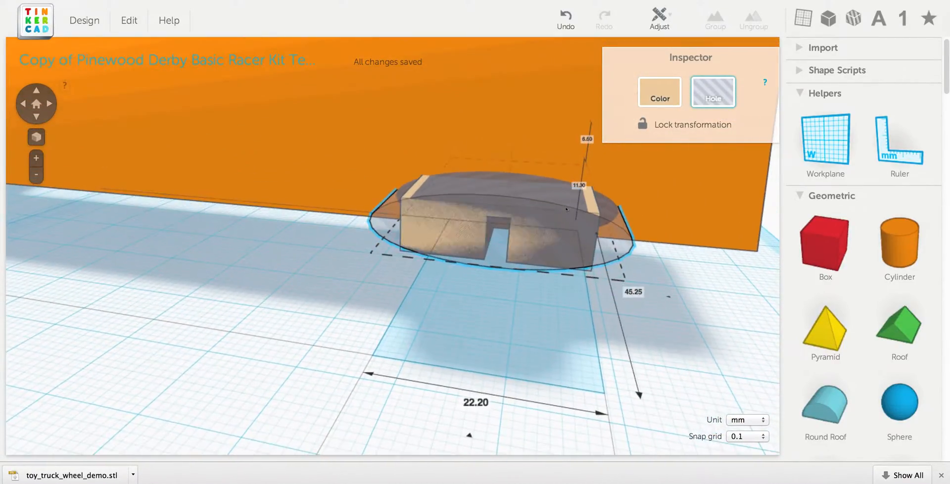
scroll(560, 230, "up", 3)
scroll(560, 284, "up", 5)
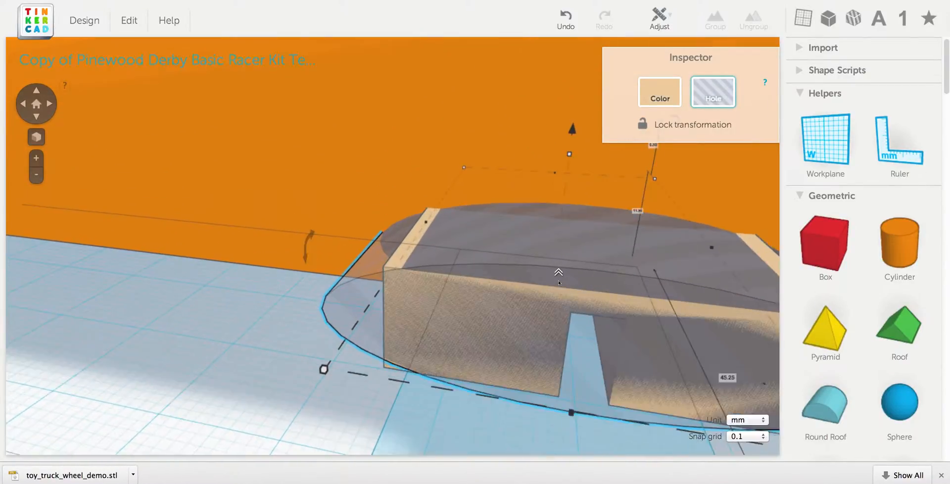
scroll(559, 284, "down", 5)
middle_click_drag(551, 315, 538, 294)
right_click_drag(538, 294, 537, 312)
middle_click_drag(537, 312, 523, 242)
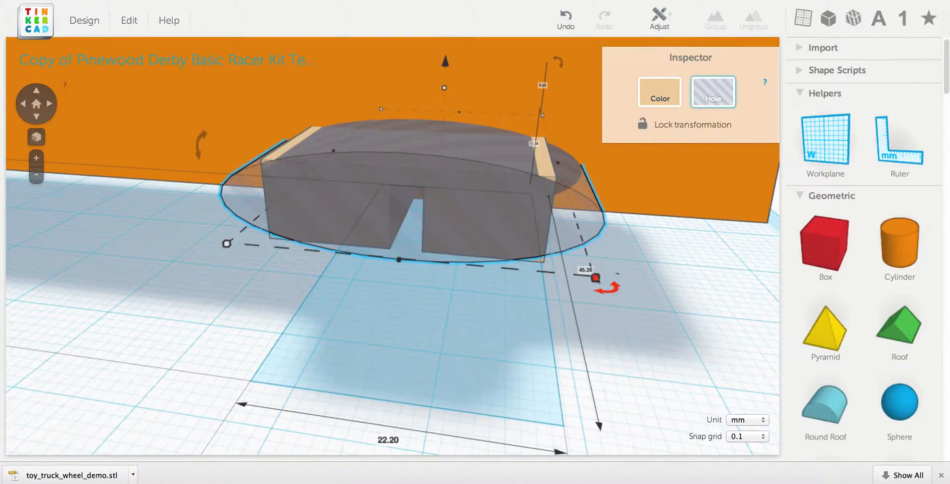
Enlarge the rear hole proportionally to about 24.1 mm wide and 7.05 mm high, positioned over the block about 11.03 mm above the workplane
left_click_drag(597, 282, 624, 314)
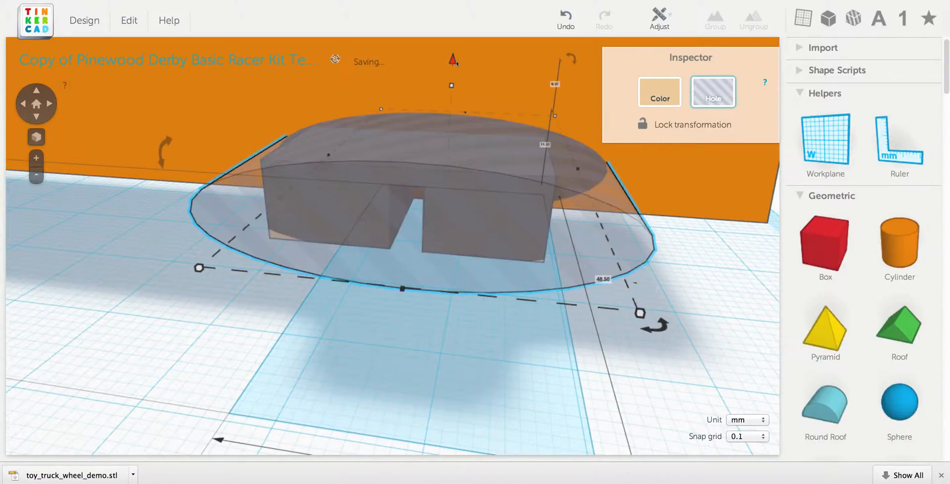
left_click_drag(456, 63, 456, 64)
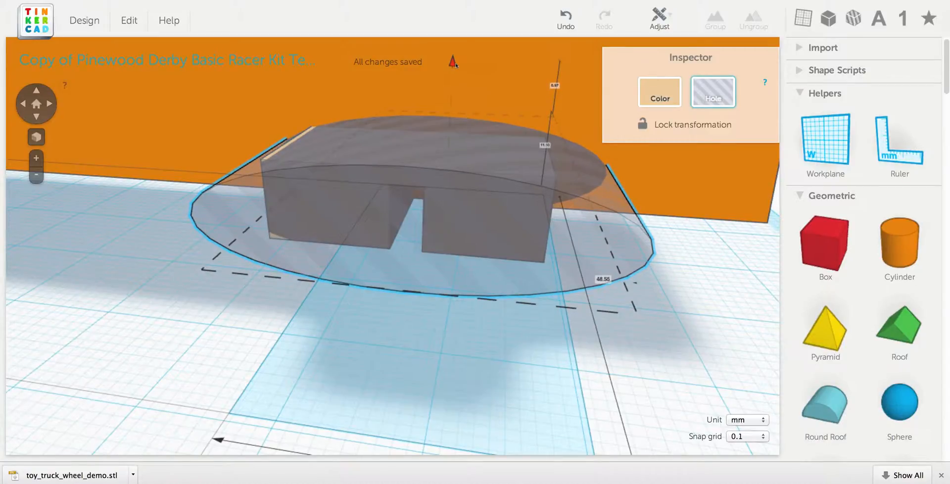
mouse_move(507, 276)
left_mouse_down()
mouse_move(478, 274)
mouse_move(495, 273)
left_mouse_up()
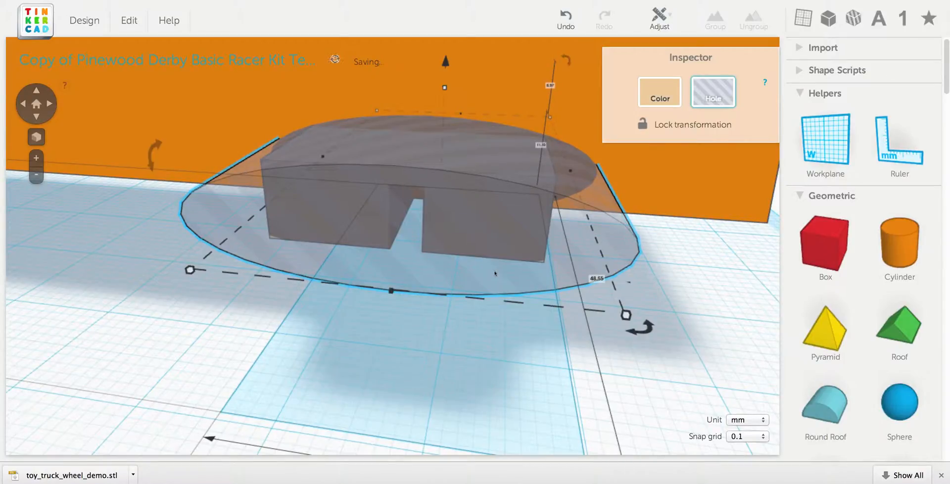
left_click_drag(447, 64, 446, 65)
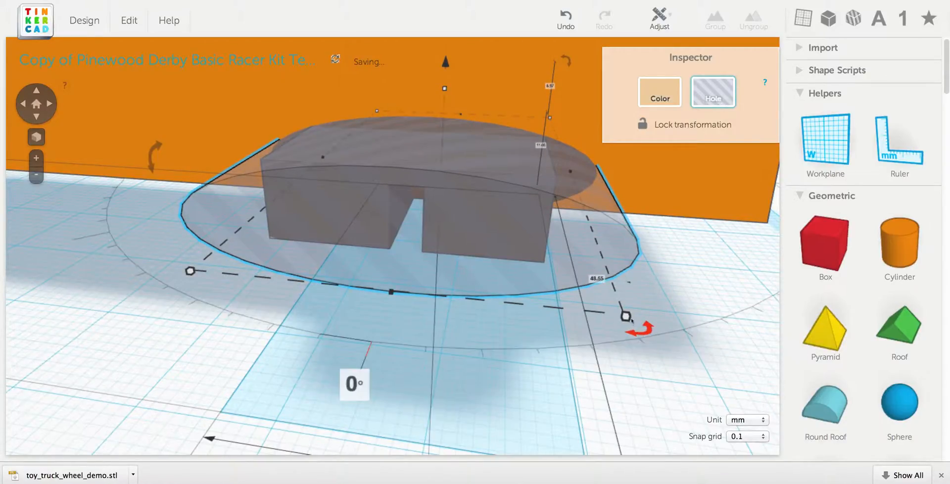
left_click_drag(626, 315, 633, 323)
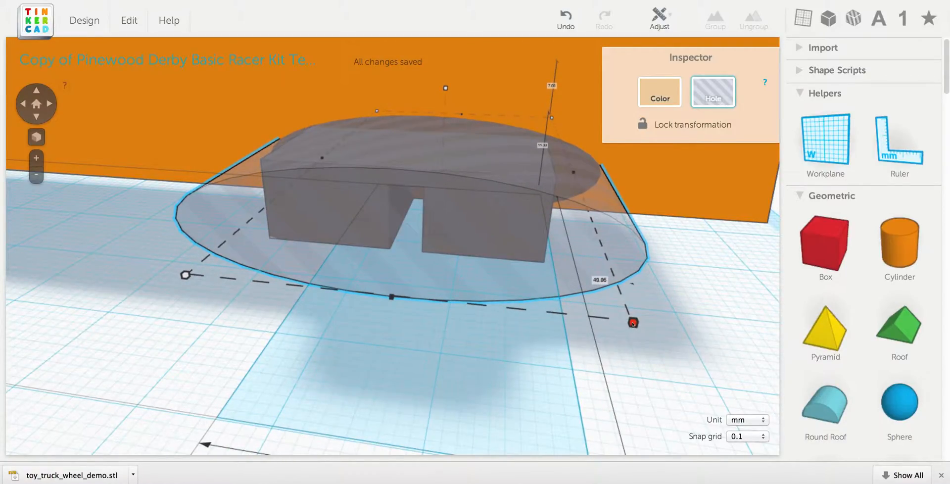
Set the rear hole's length across the car to 45.25 mm
scroll(596, 315, "down", 4)
right_click_drag(710, 292, 580, 259)
right_click_drag(670, 261, 494, 355)
scroll(496, 353, "down", 5)
middle_click_drag(527, 325, 547, 363)
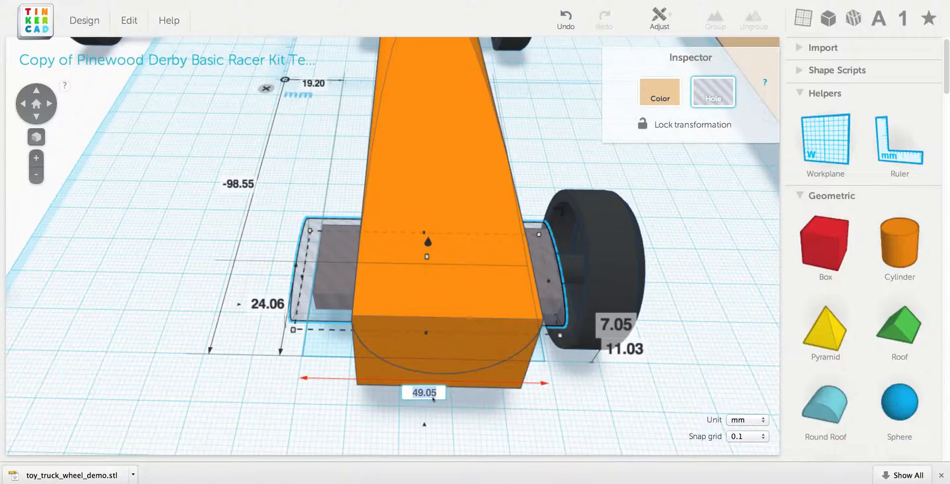
key("Return")
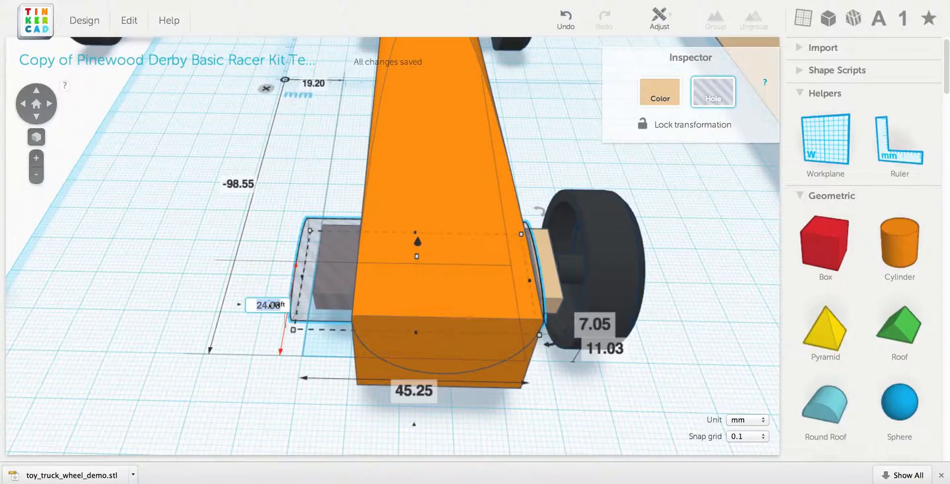
Check the axle blocks' sideways offset again and set the rear hole's offset from the ruler to 23 mm
left_click(555, 296)
middle_click_drag(252, 254, 257, 291)
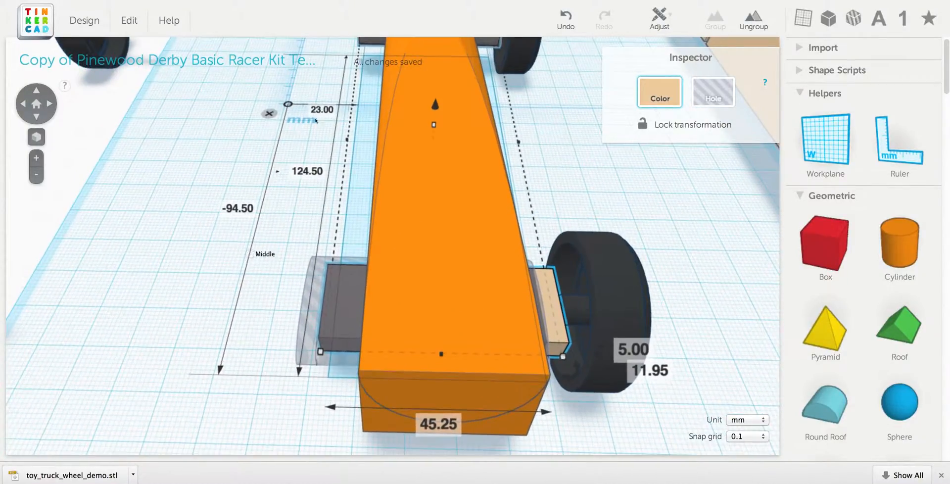
left_click(316, 313)
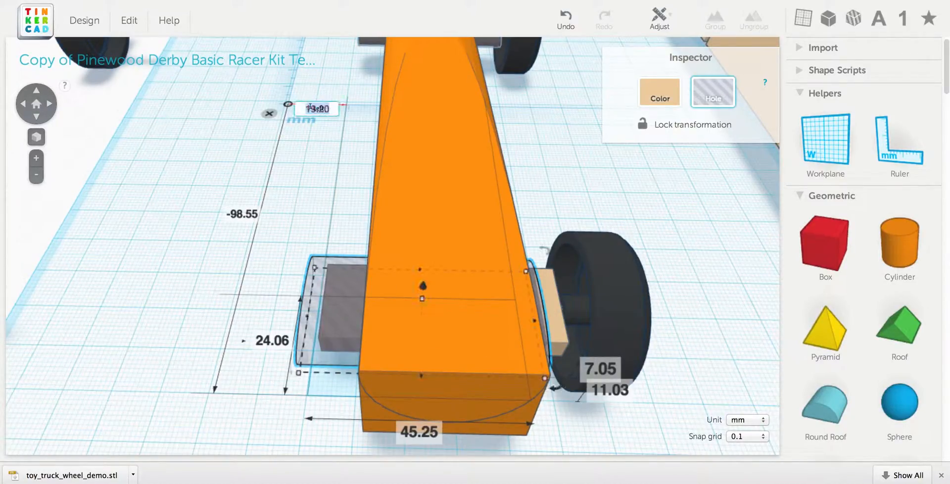
type("3")
key("Return")
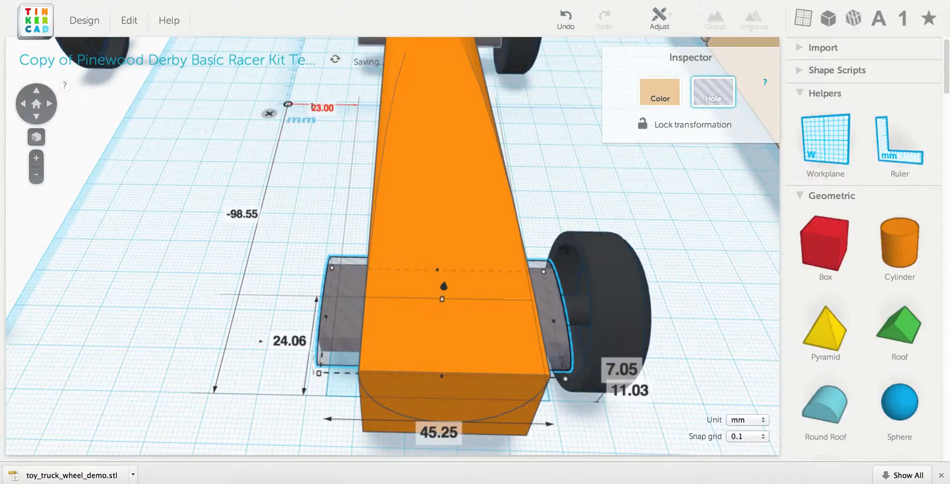
right_click_drag(312, 136, 429, 264)
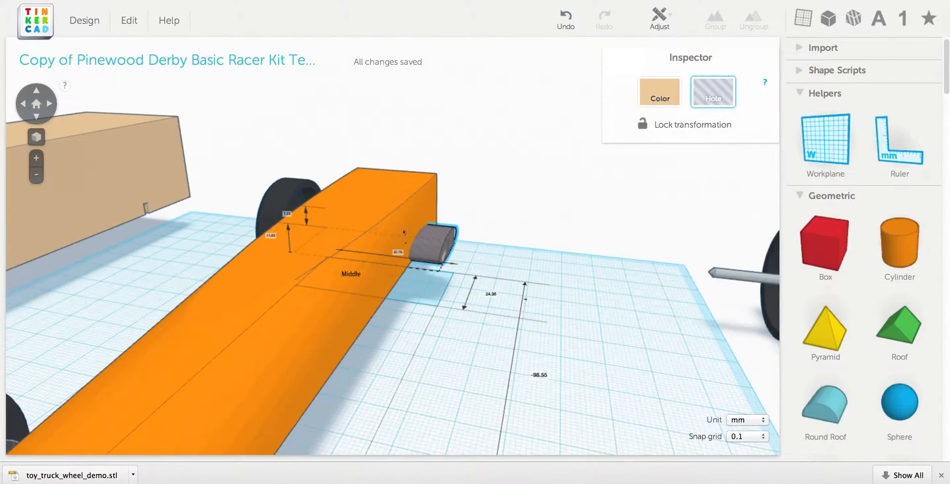
Turn the rear and front elliptical axle holes into solid shapes in the light tan preset colour
right_click_drag(404, 232, 466, 149)
scroll(443, 211, "down", 3)
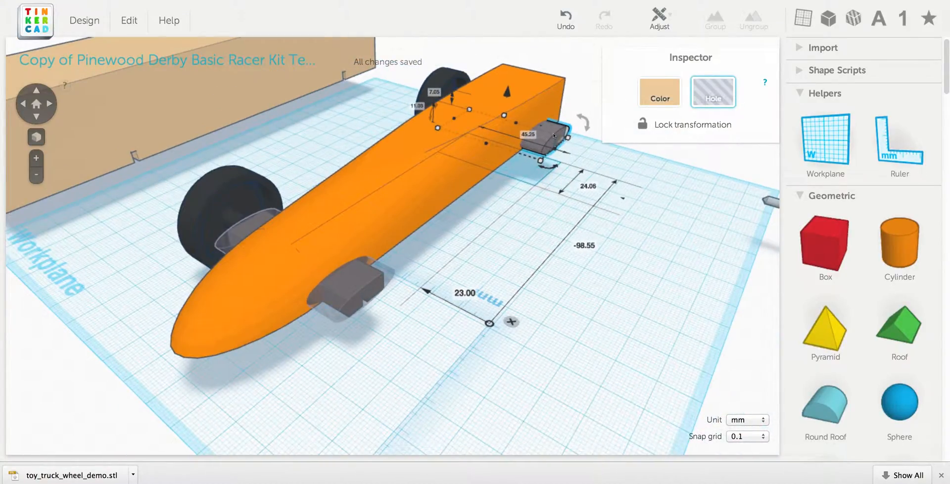
left_click(656, 96)
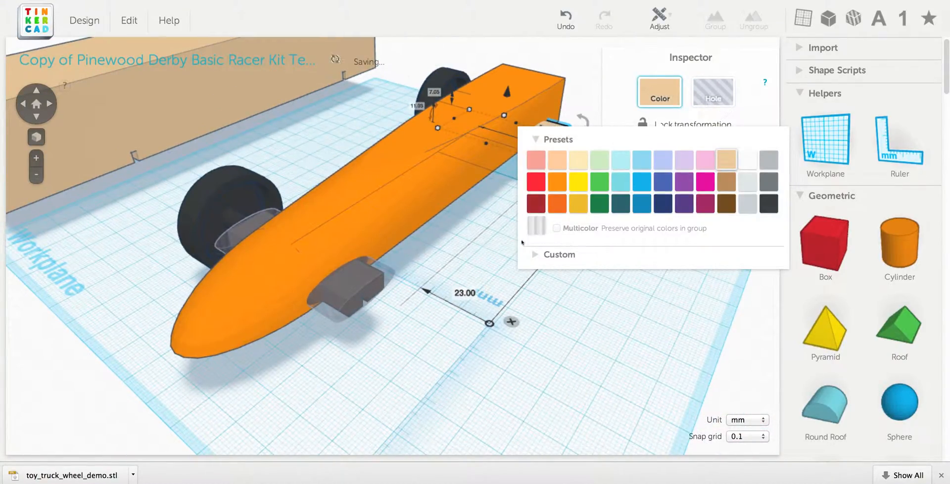
left_click(732, 164)
left_click(474, 230)
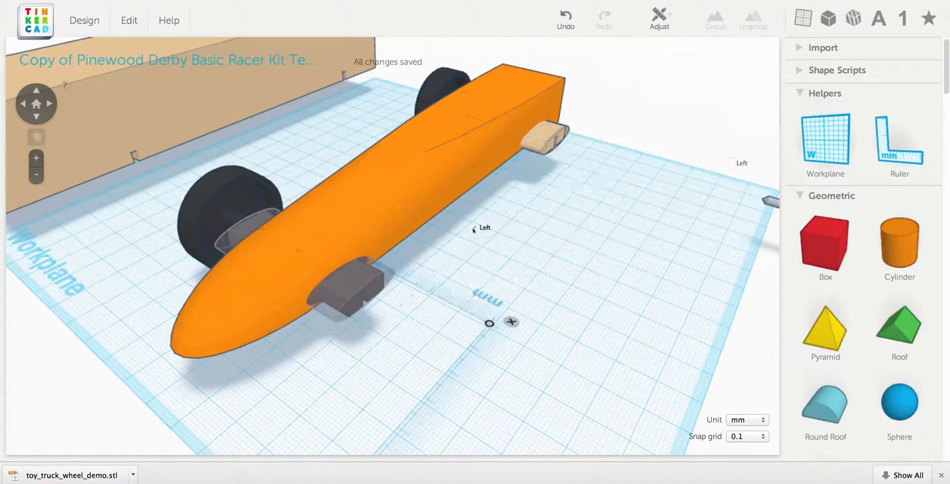
left_click(345, 299)
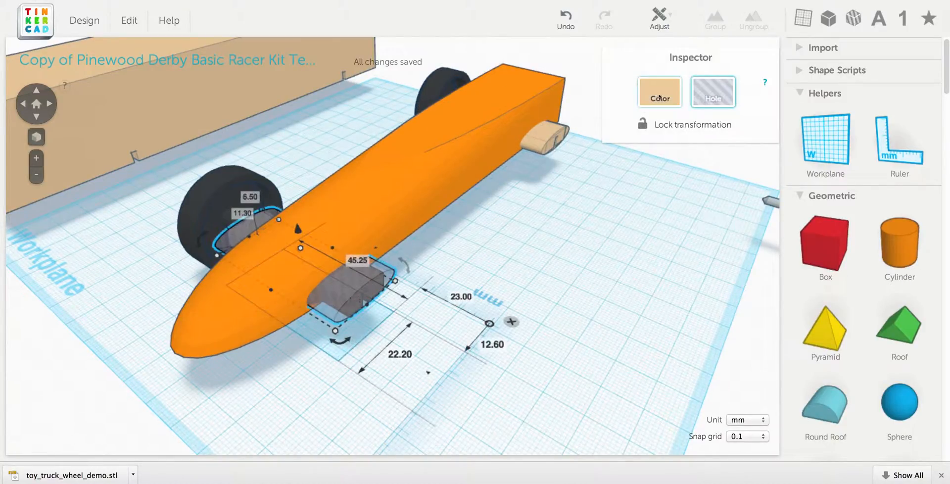
left_click(656, 96)
left_click(459, 262)
Recolour the orange car body with the light tan preset to match the axle blocks
right_click_drag(475, 262, 439, 246)
left_click(429, 191)
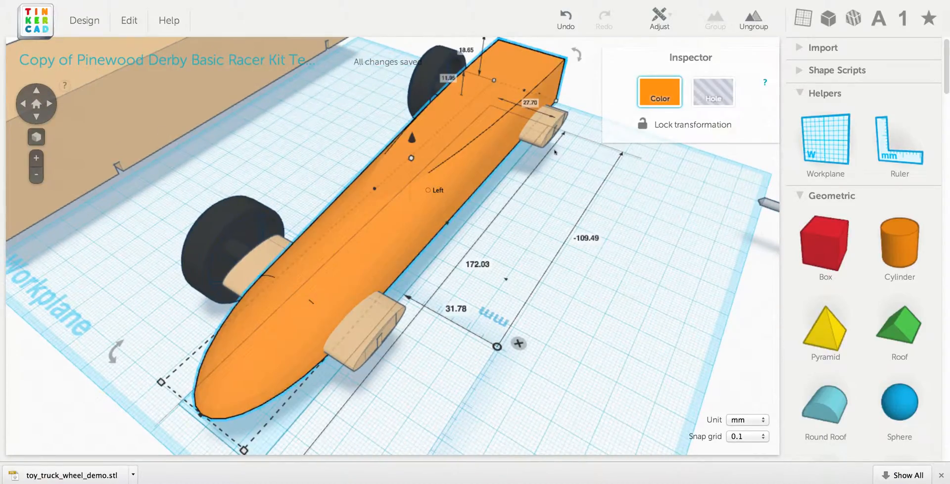
left_click(653, 96)
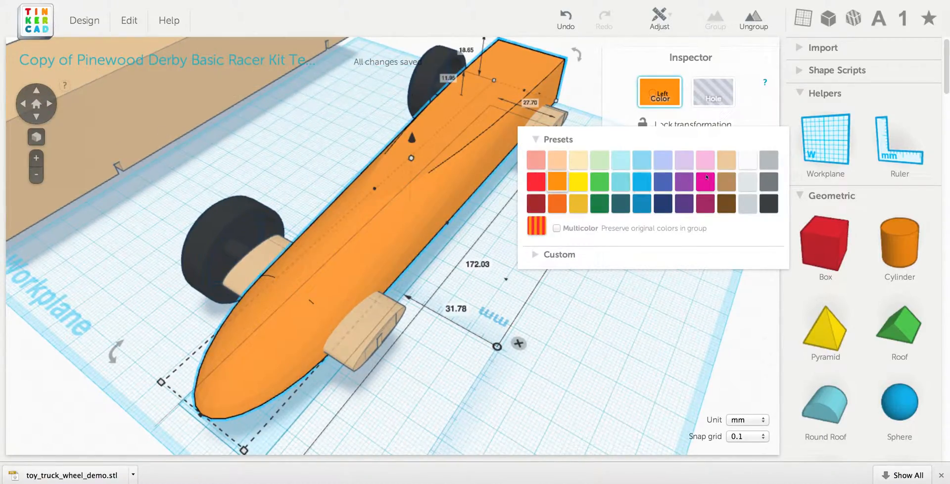
left_click(730, 160)
left_click(510, 279)
right_click_drag(571, 264, 520, 206)
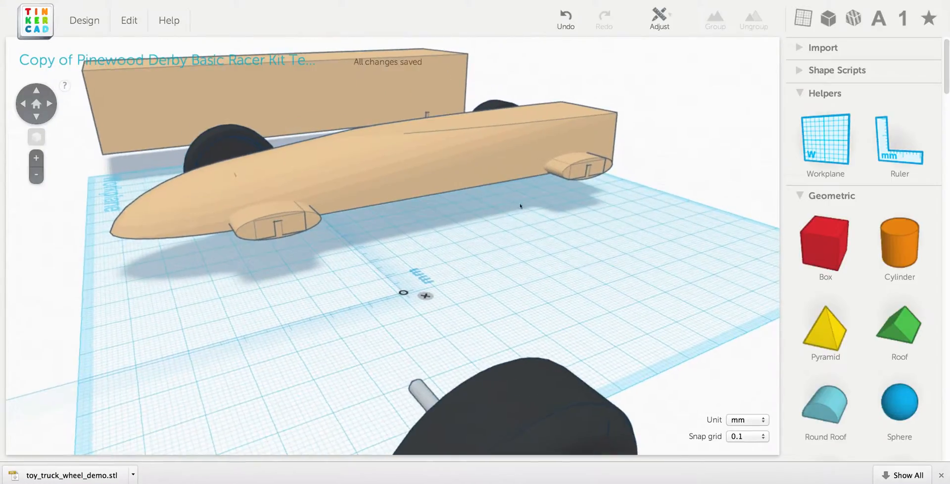
Select both loose wheels and move them together against the axle blocks' outer ends, about 11.2 mm from the ruler
scroll(521, 206, "down", 10)
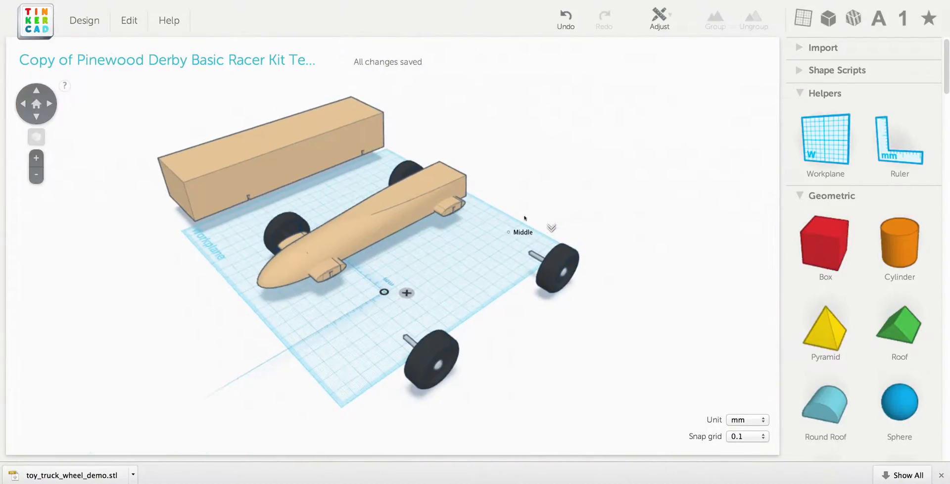
left_click(456, 312)
left_click(577, 232, "shift")
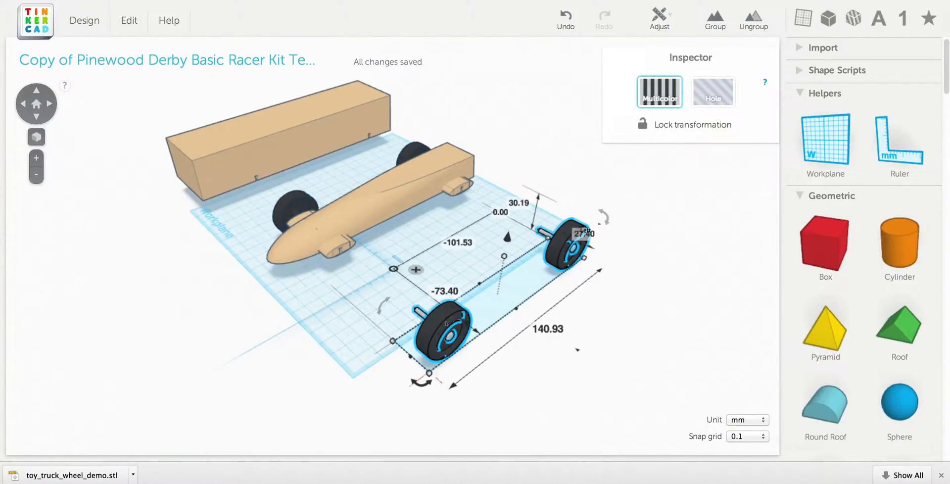
left_click_drag(446, 321, 347, 250)
right_click_drag(382, 262, 470, 272)
scroll(469, 271, "up", 5)
middle_click_drag(470, 272, 511, 274)
left_click_drag(512, 286, 492, 286)
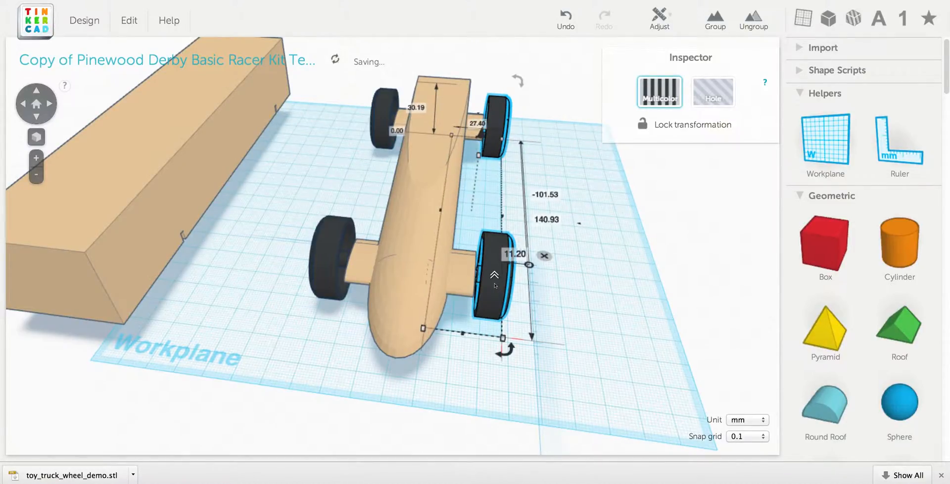
Check the front wheel's fit against its axle block, deselect the wheels and remove the ruler
scroll(495, 285, "up", 10)
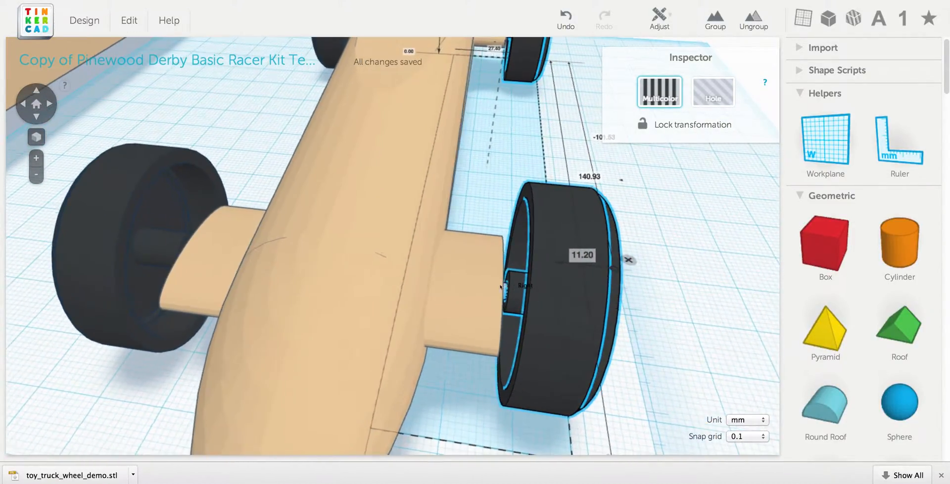
right_click_drag(501, 286, 512, 287)
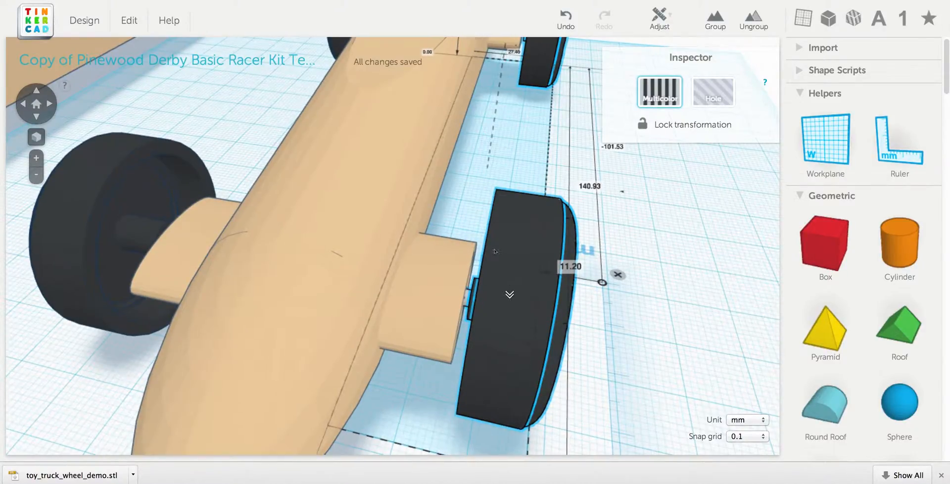
scroll(495, 251, "down", 10)
right_click_drag(497, 252, 467, 247)
left_click(444, 299)
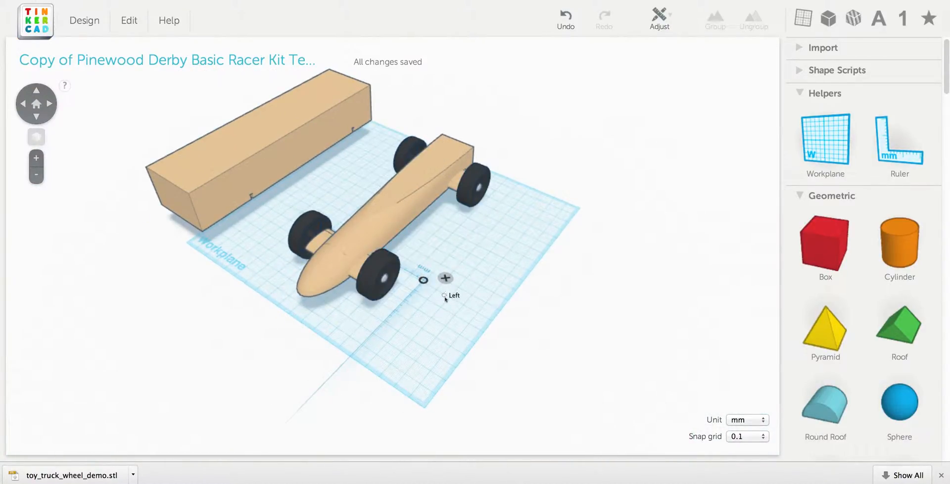
right_click_drag(444, 297, 408, 284)
left_click(430, 279)
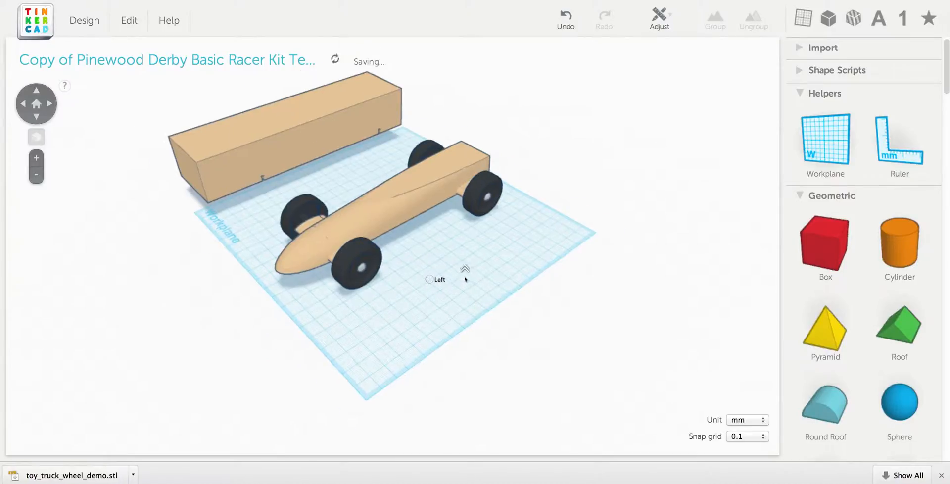
scroll(465, 277, "up", 5)
scroll(464, 297, "down", 3)
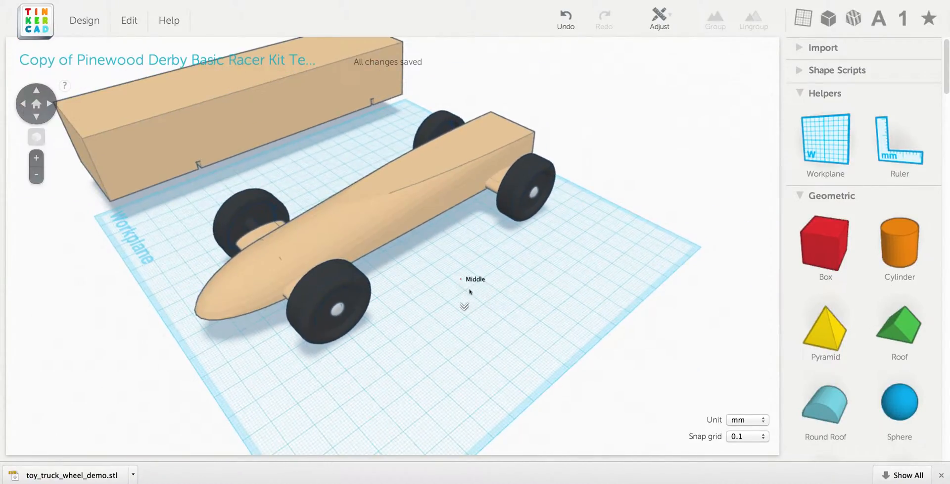
Turn the original wooden block into a hole and move it over the car body, lining up its side with the axle blocks
middle_click_drag(461, 279, 475, 297)
left_click(283, 141)
left_click(724, 92)
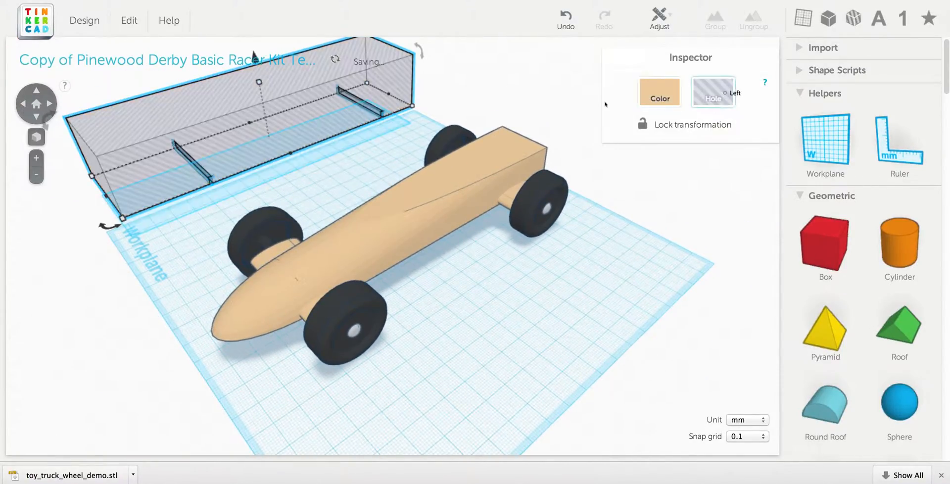
left_click_drag(182, 125, 342, 248)
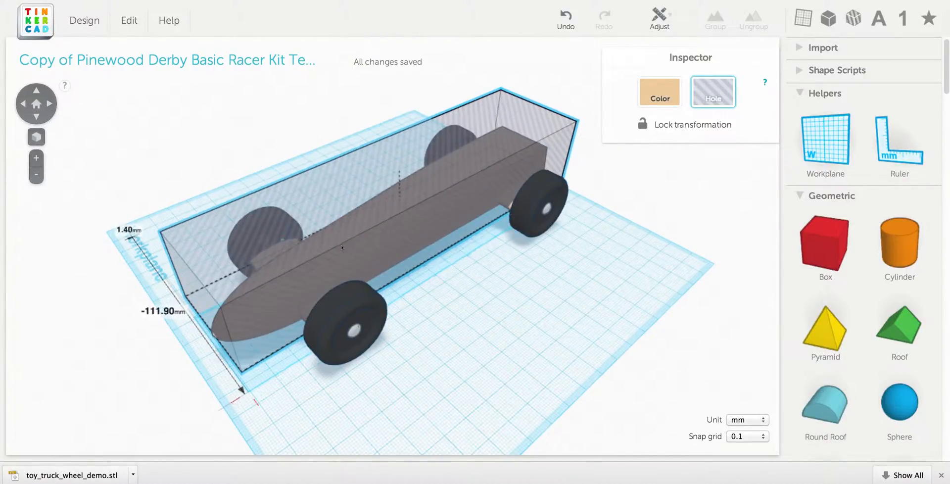
right_click_drag(206, 223, 331, 252)
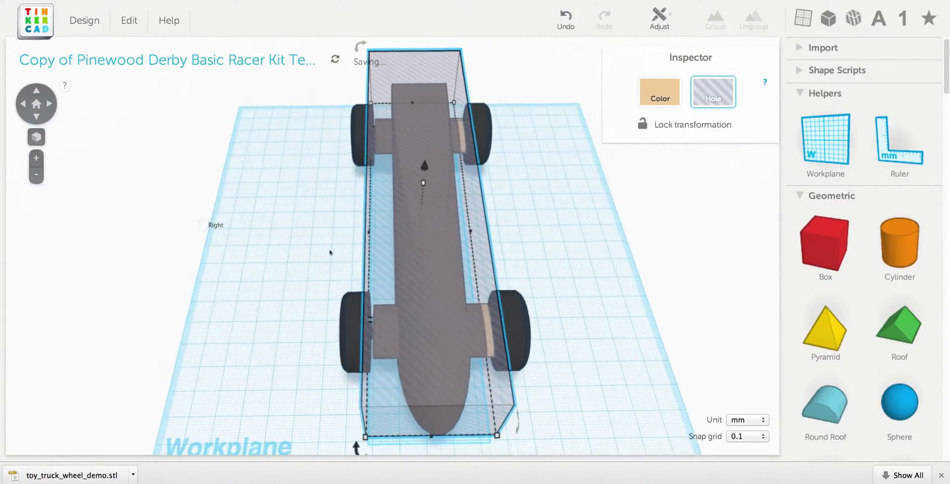
left_click_drag(373, 237, 392, 237)
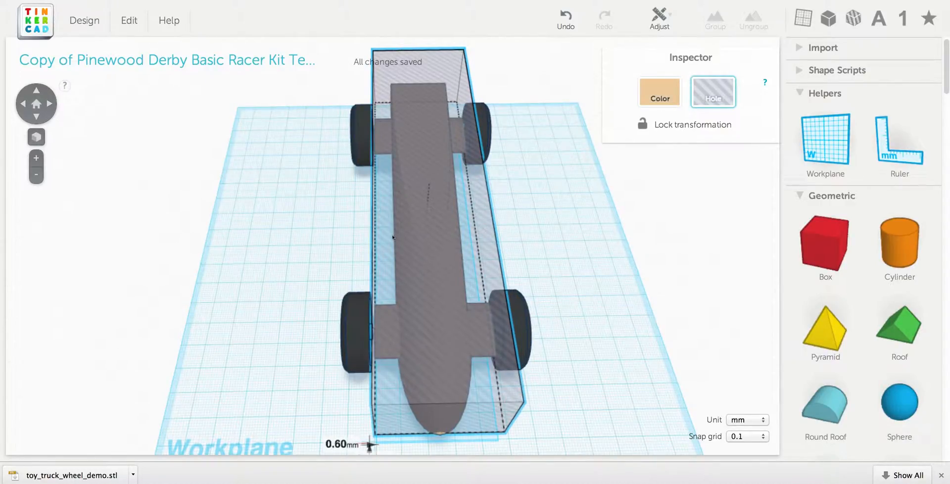
Examine from the front and underneath how the car body and axle blocks fit inside the overlaid block
right_click_drag(575, 264, 569, 135)
scroll(562, 262, "up", 5)
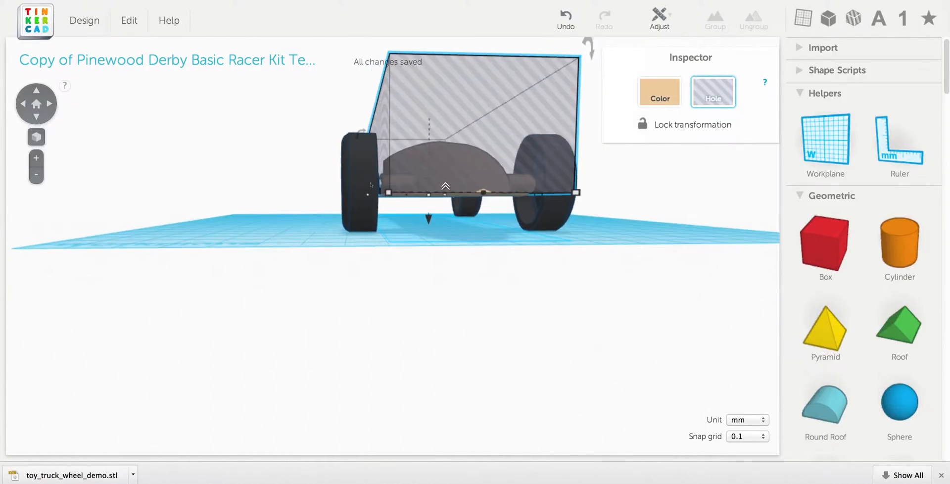
right_click_drag(562, 263, 418, 170)
left_click_drag(144, 182, 166, 189)
right_click_drag(293, 250, 526, 229)
right_click_drag(389, 232, 358, 143)
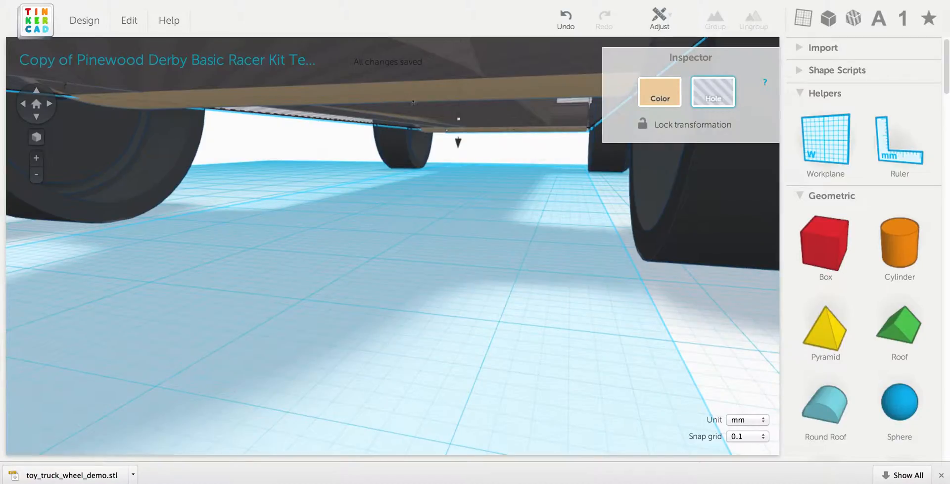
scroll(483, 220, "down", 5)
right_click_drag(484, 220, 460, 285)
scroll(503, 247, "down", 4)
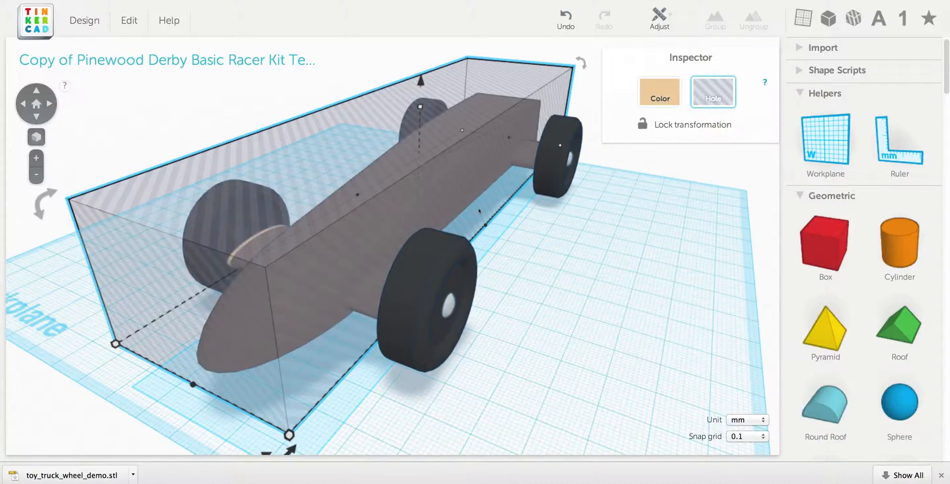
Move the transparent block off the car, back beside it
scroll(480, 211, "down", 5)
right_click_drag(512, 251, 567, 280)
left_click_drag(444, 239, 262, 215)
Select the car body and place a ruler on the workplane near its nose to show its dimensions and ground clearance
right_click_drag(647, 273, 489, 221)
right_click_drag(492, 189, 427, 231)
left_click(423, 233)
right_click_drag(442, 282, 430, 355)
left_click(876, 153)
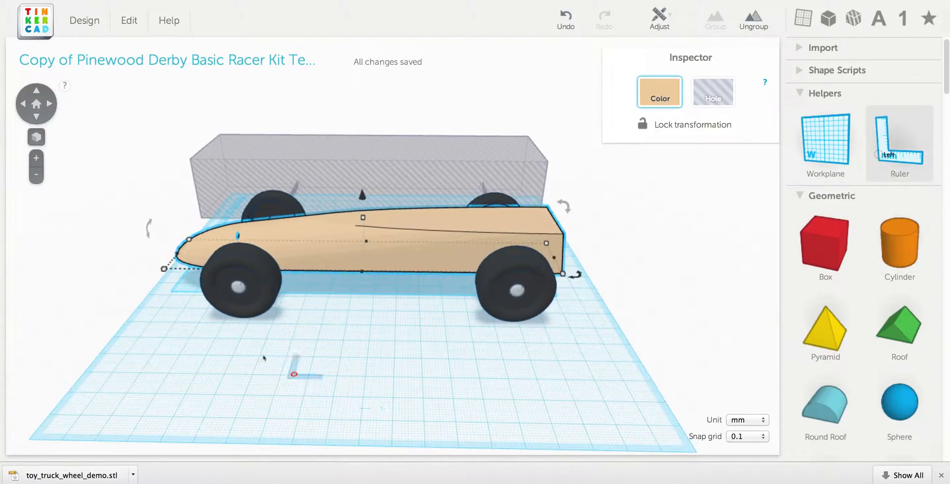
left_click(155, 304)
right_click_drag(237, 295, 510, 373)
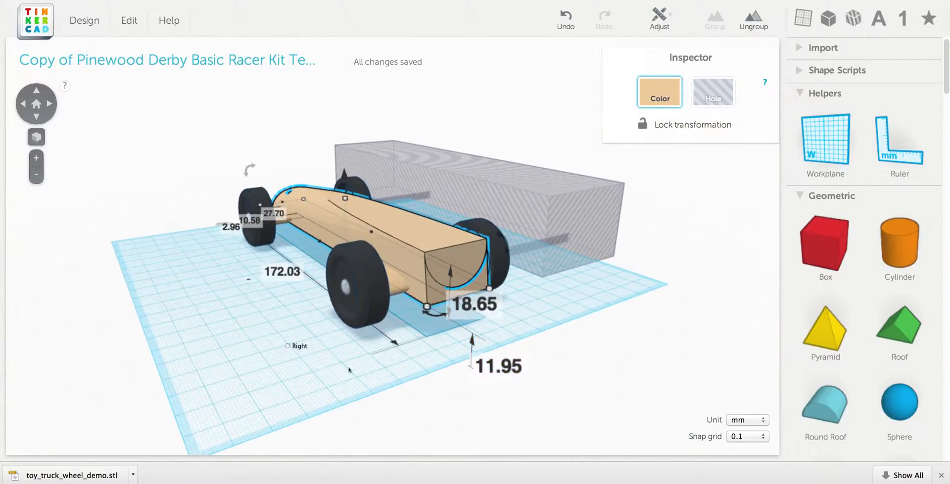
Add a 20 mm box on the workplane alongside the car, between the front and rear wheels
left_click_drag(824, 243, 331, 304)
right_click_drag(306, 376, 300, 325)
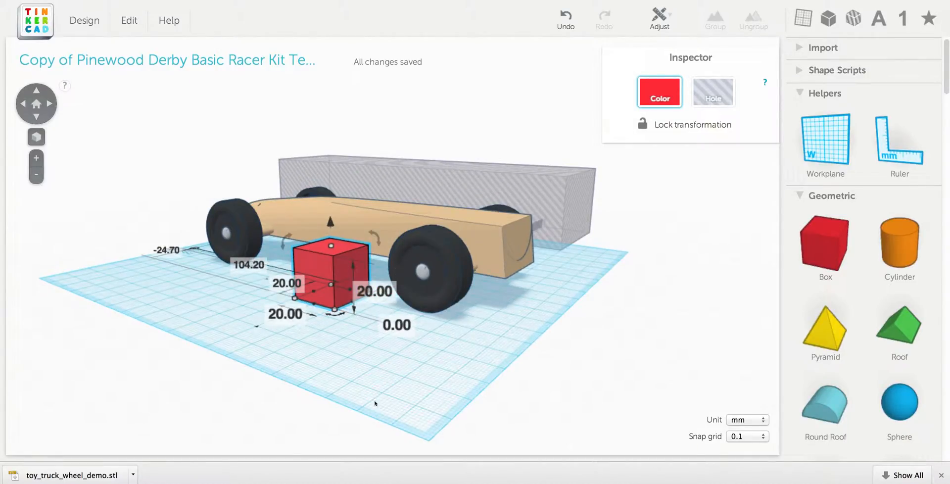
right_click_drag(374, 363, 374, 383)
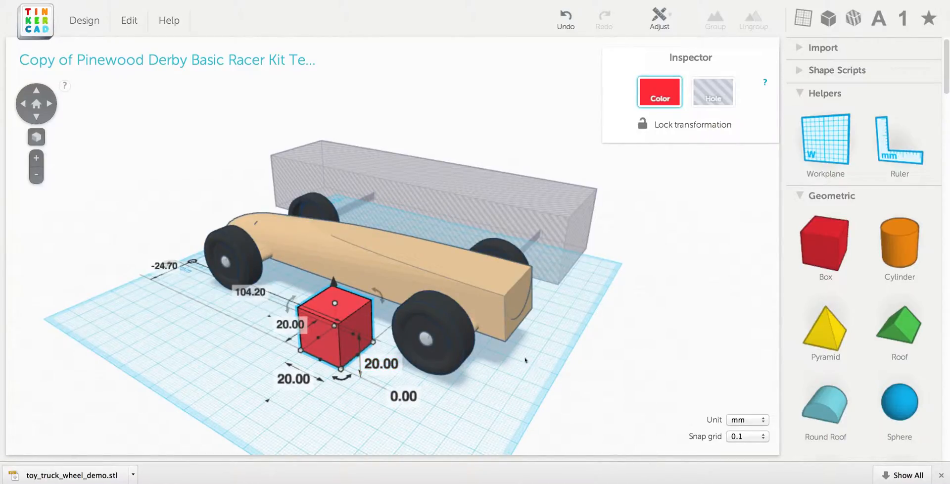
Compare the body's ground clearance with the box's height and switch to Calculator to work out the box's vertical offset
left_click(506, 329)
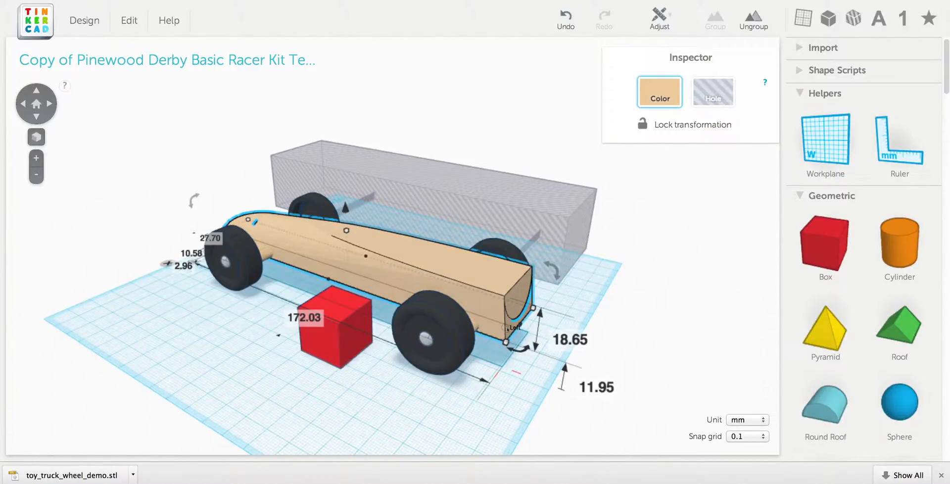
left_click(353, 355)
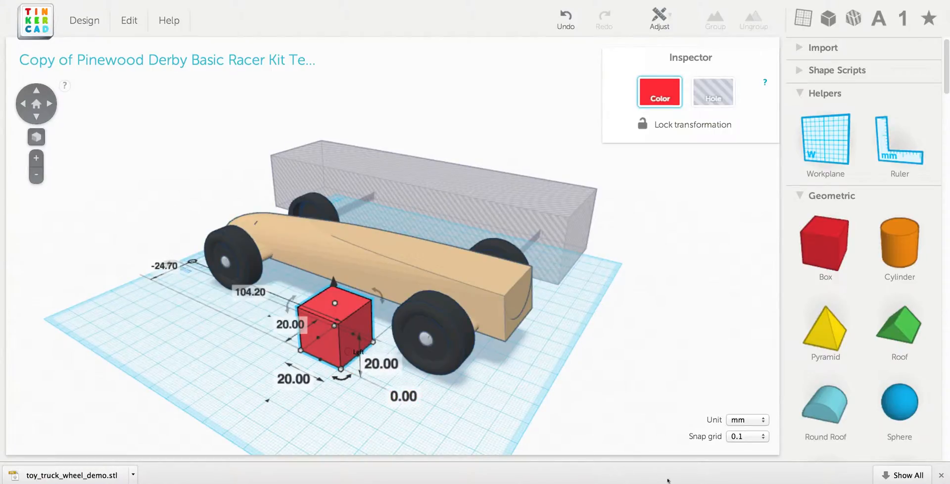
left_click(739, 473)
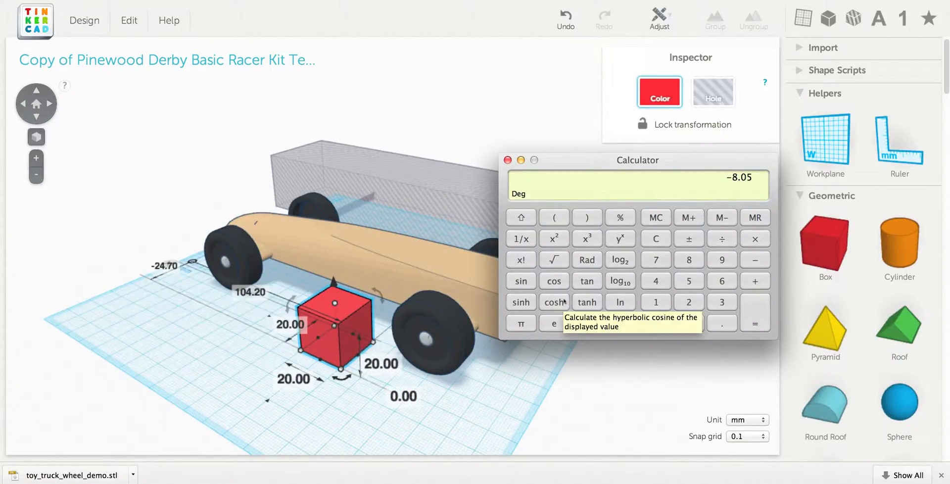
type("1")
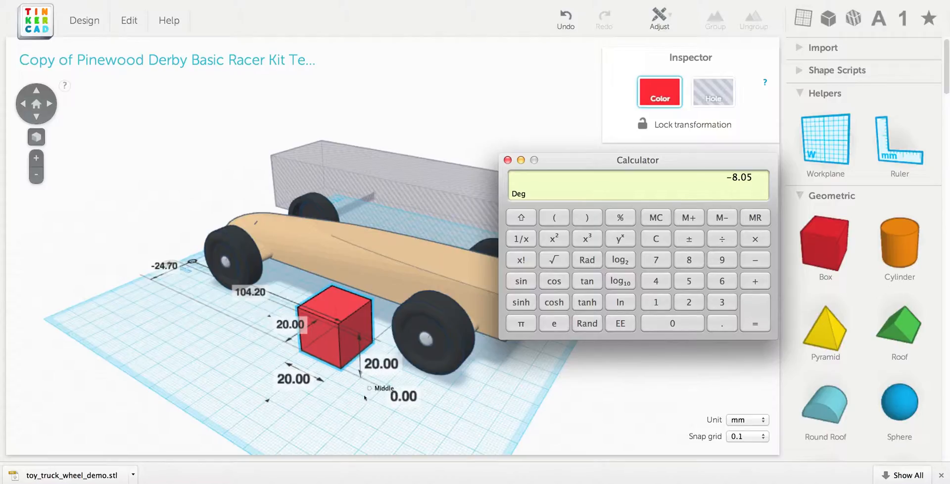
Set the box's height above the workplane to -8.05 mm, checking the value in Calculator
right_click_drag(378, 393, 377, 377)
left_click(404, 381)
left_click(404, 381)
middle_click_drag(432, 381, 435, 385)
right_click_drag(435, 384, 470, 347)
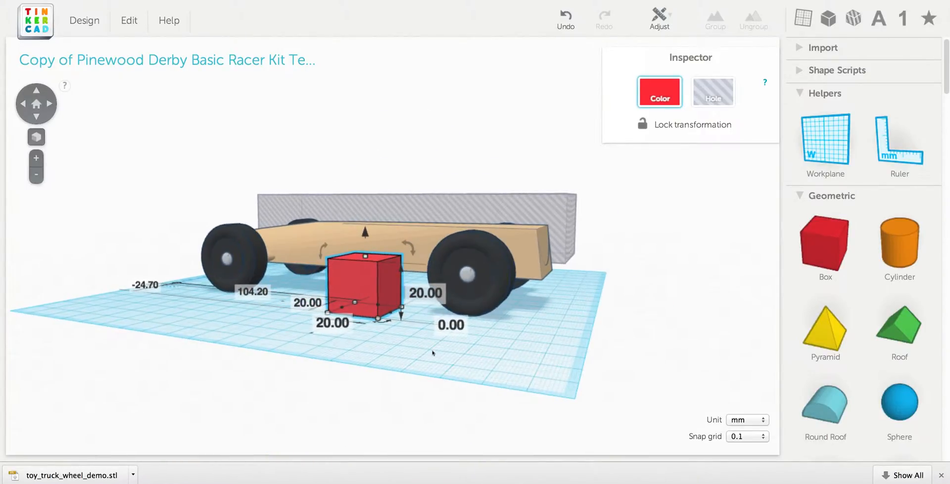
scroll(435, 354, "up", 5)
left_click(442, 386)
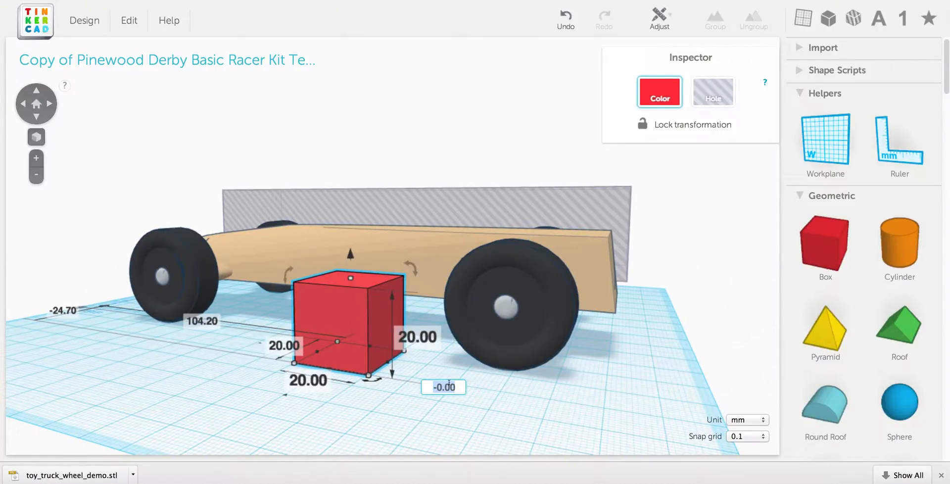
key("super+Tab")
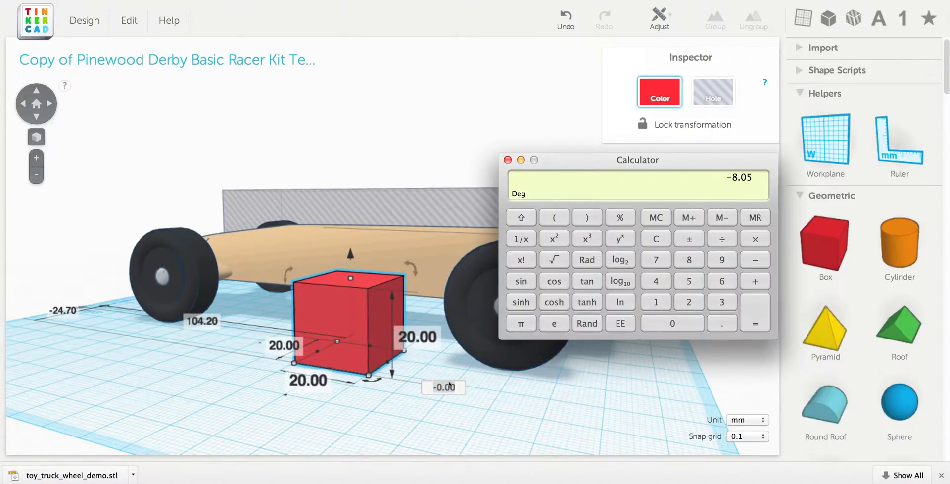
key("super+Tab")
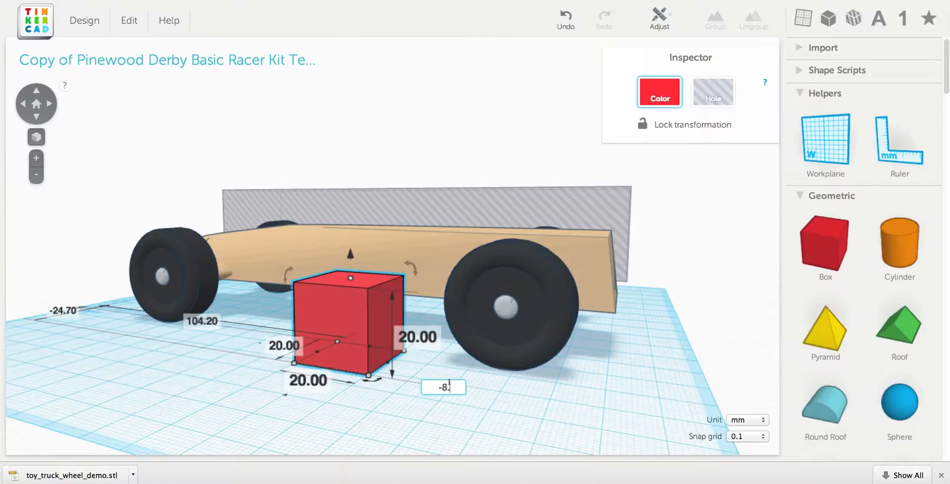
key("Return")
right_click_drag(442, 351, 494, 393)
scroll(494, 392, "down", 5)
middle_click_drag(494, 393, 461, 409)
right_click_drag(431, 379, 579, 410)
scroll(461, 330, "up", 6)
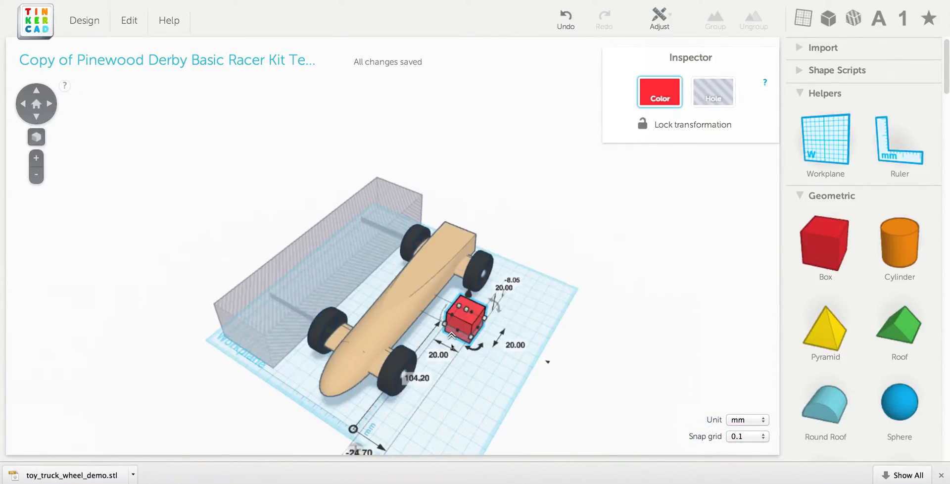
Stretch the red box between the wheels to about 109.7 mm long and widen it beneath the car to about 79 mm
left_click_drag(463, 348, 407, 417)
right_click_drag(559, 322, 351, 354)
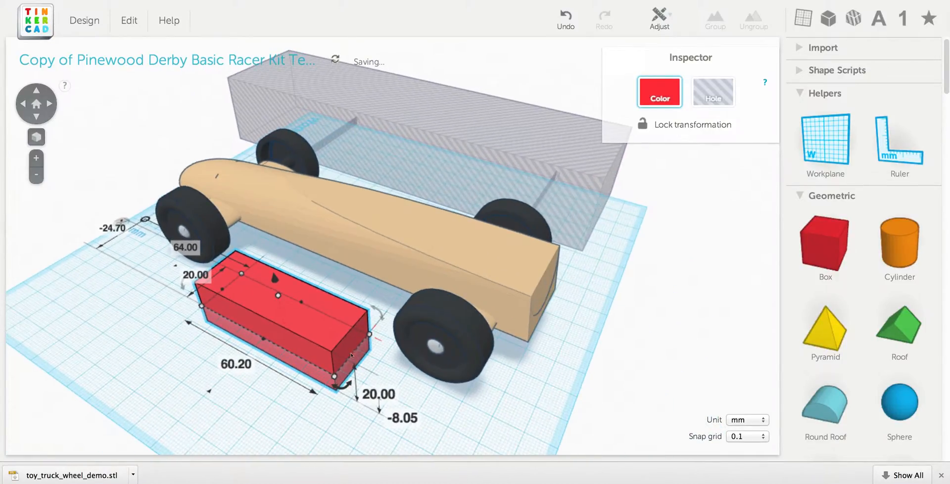
left_click_drag(355, 359, 461, 417)
right_click_drag(621, 340, 287, 228)
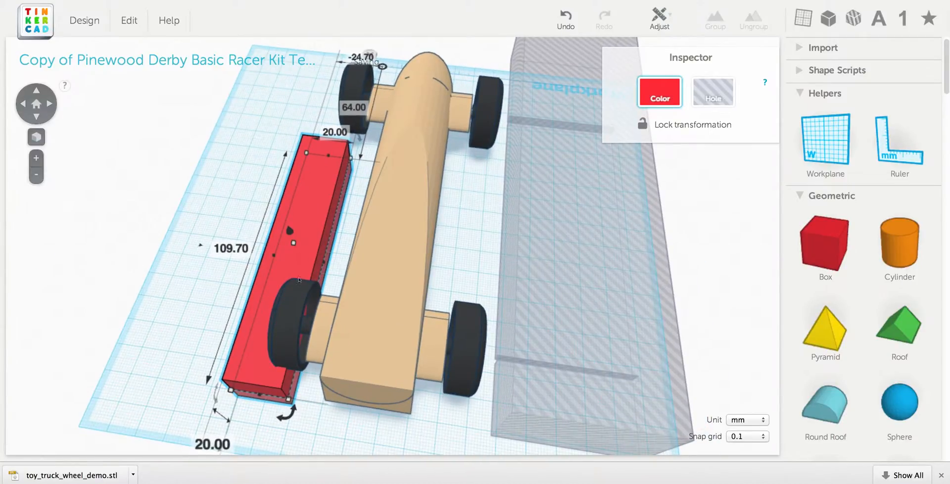
left_click_drag(324, 262, 468, 287)
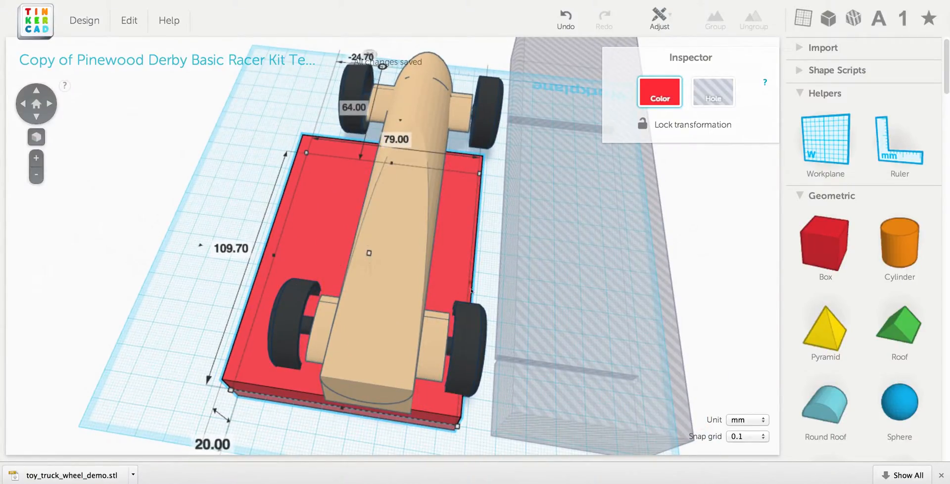
left_click_drag(314, 238, 332, 227)
Extend the box forward under the front axle to about 157.4 mm long and narrow it from both sides to about 60 mm
right_click_drag(232, 231, 391, 336)
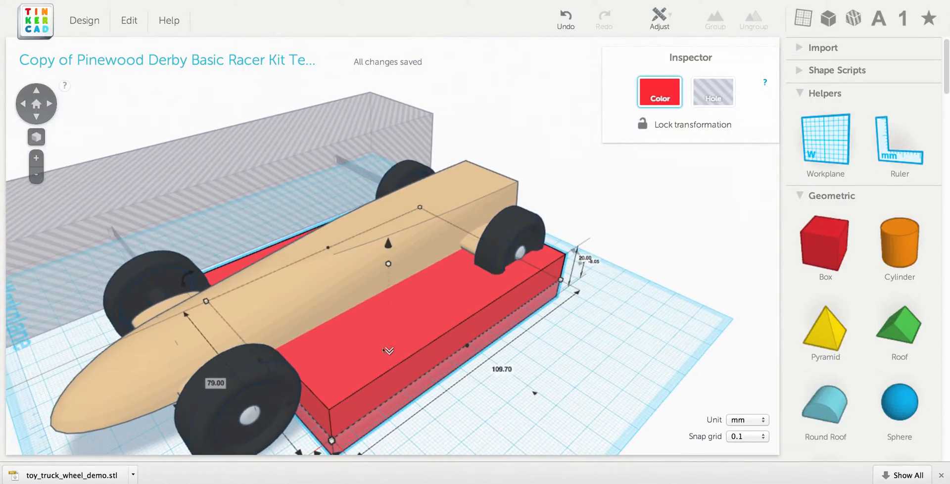
scroll(393, 322, "down", 3)
middle_click_drag(394, 323, 394, 315)
middle_click_drag(393, 283, 391, 299)
right_click_drag(409, 287, 341, 370)
left_click_drag(325, 290, 207, 253)
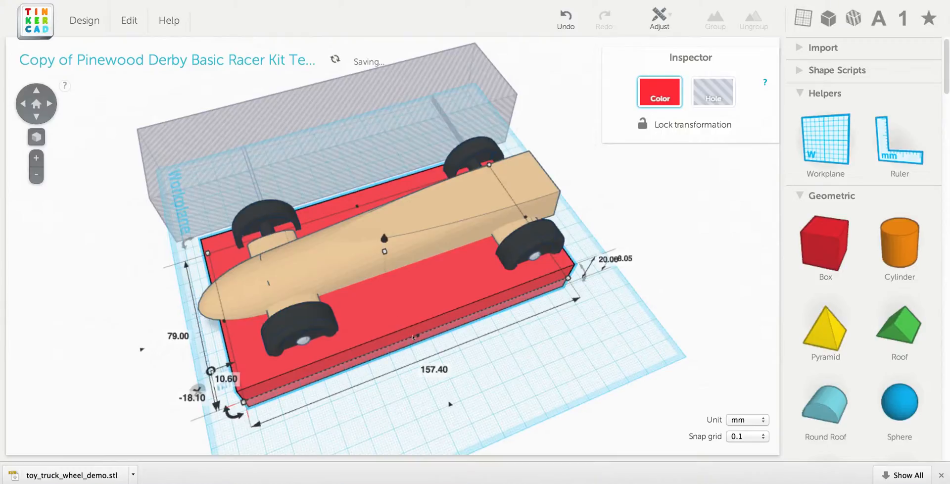
left_click_drag(418, 341, 409, 316)
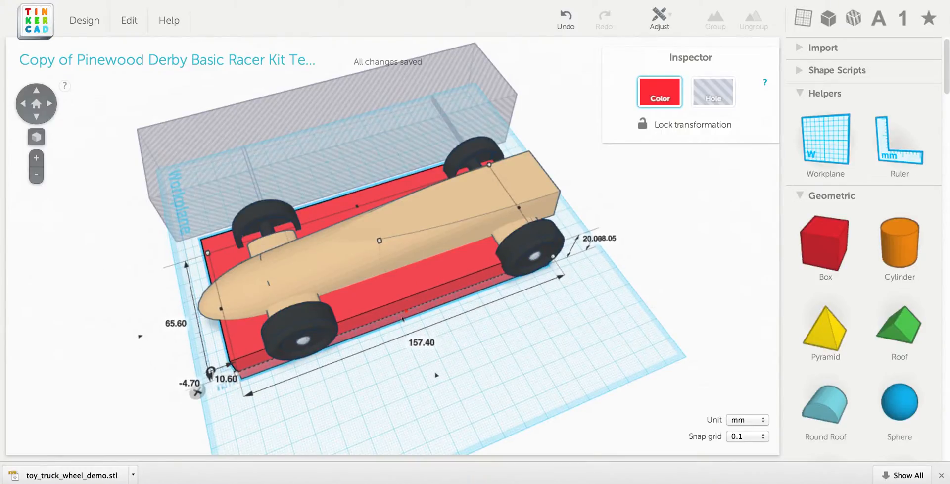
right_click_drag(338, 318, 392, 276)
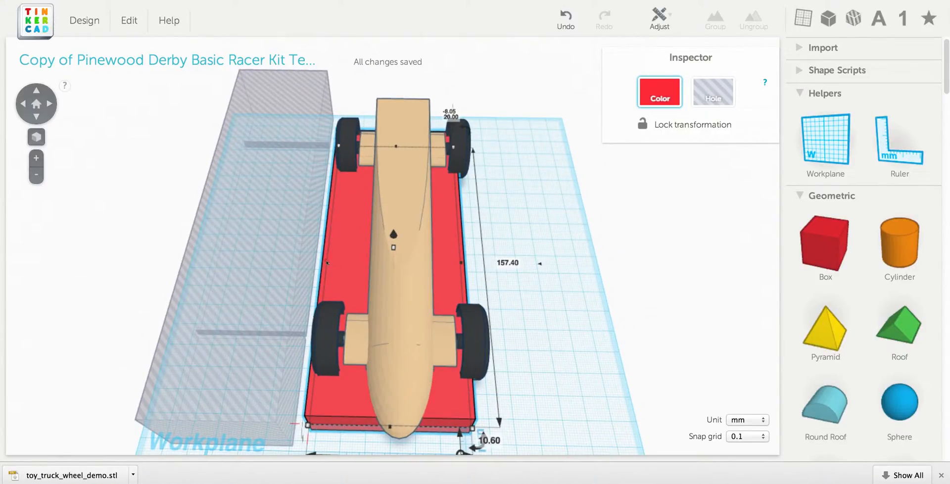
left_click_drag(343, 264, 354, 263)
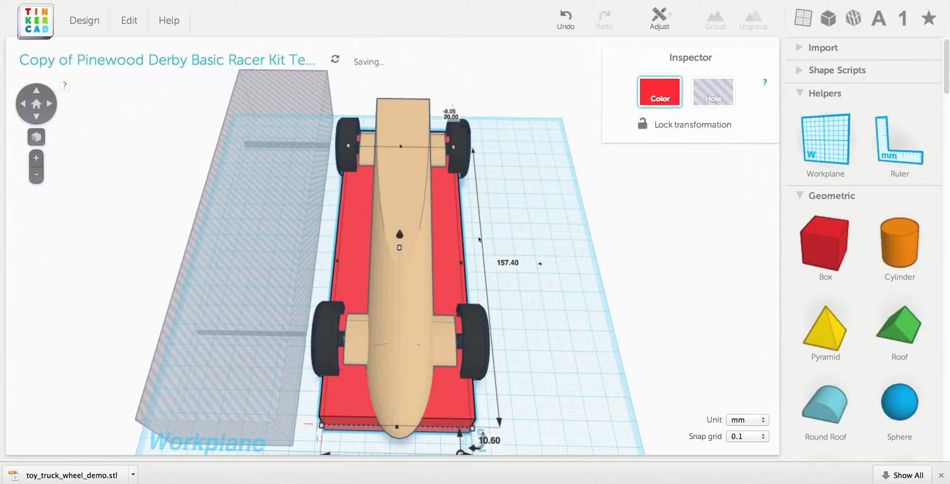
Turn the box into a hole and group it with the axle blocks to cut their undersides level with the body
left_click(734, 103)
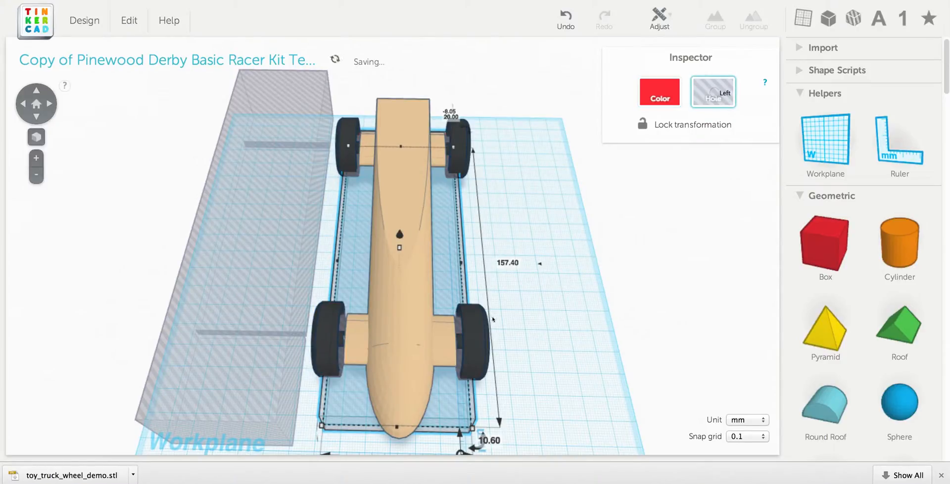
left_click(450, 350, "shift")
right_click_drag(400, 226, 437, 267)
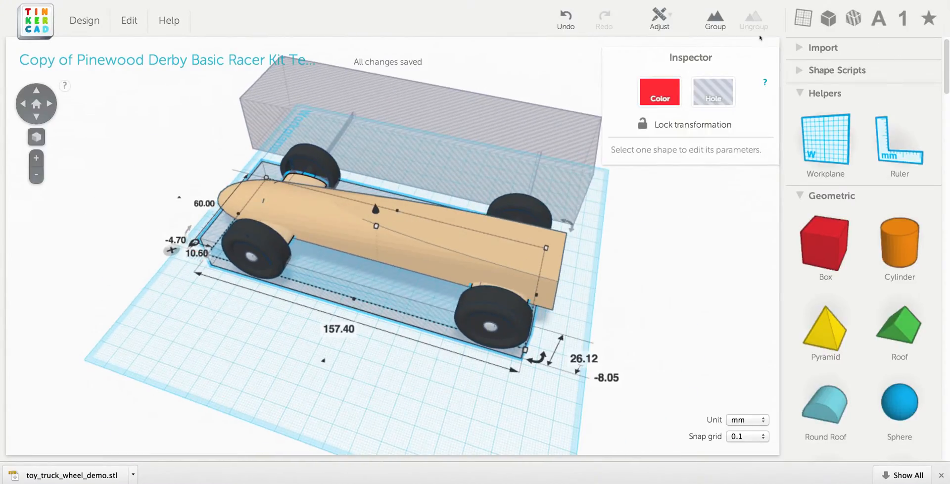
left_click(716, 22)
right_click_drag(406, 436, 580, 400)
scroll(541, 377, "up", 5)
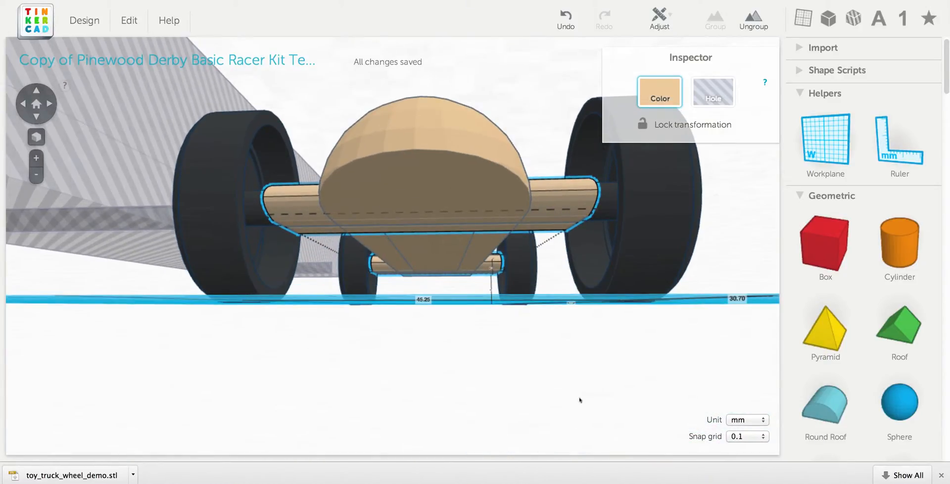
right_click_drag(487, 345, 365, 357)
right_click_drag(434, 330, 275, 132)
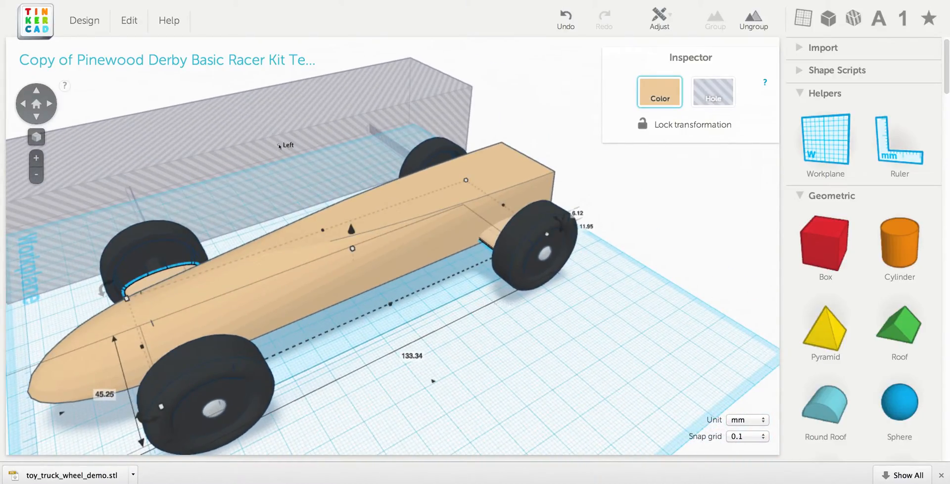
Delete the original block's hole shape beside the car
left_click(280, 147)
right_click_drag(363, 230, 495, 249)
scroll(495, 249, "down", 3)
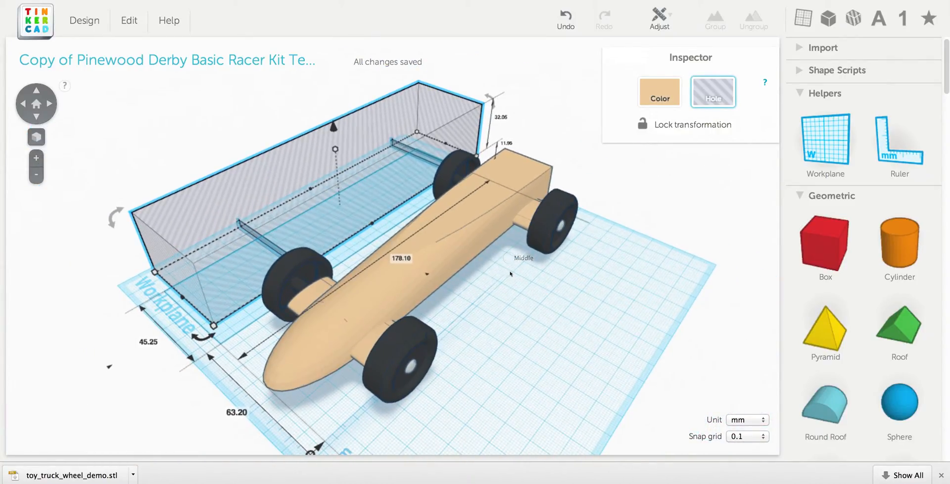
key("Delete")
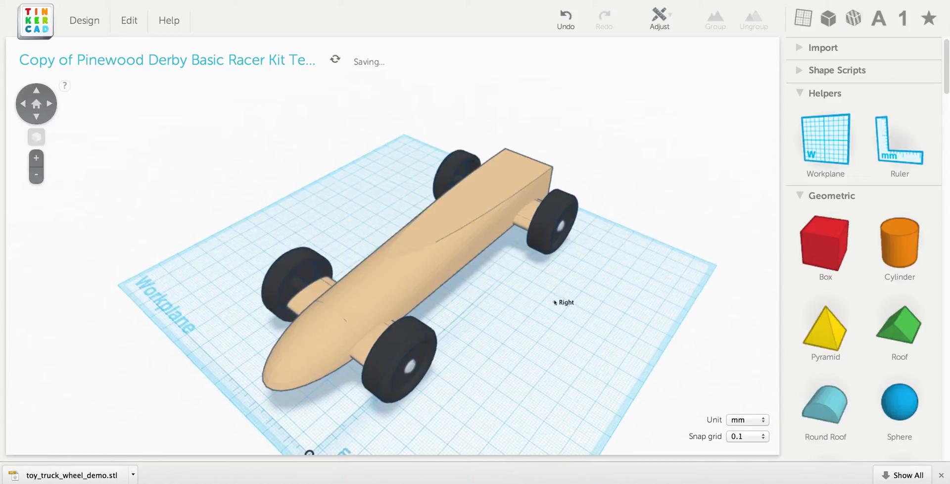
Examine the finished car from several angles and distances, checking the body, axle blocks and wheels
scroll(521, 351, "down", 4)
left_click(359, 387)
scroll(481, 313, "up", 5)
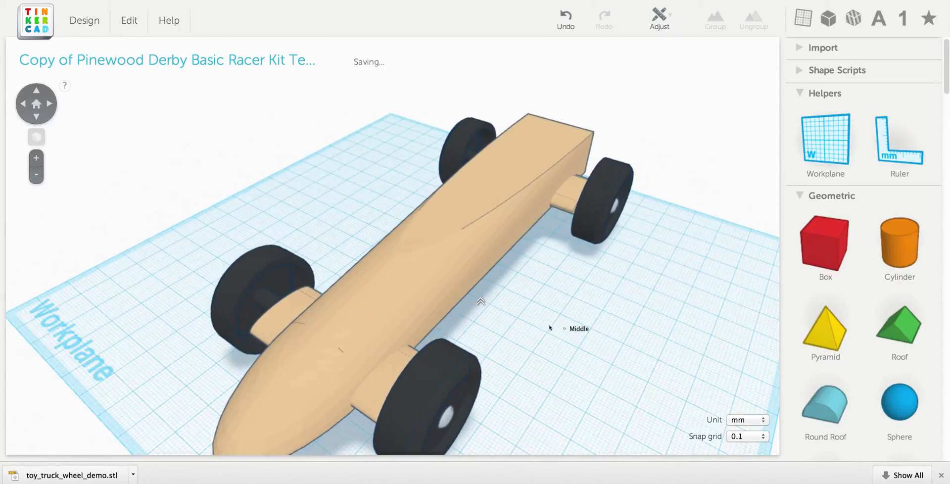
right_click_drag(542, 301, 544, 304, "shift")
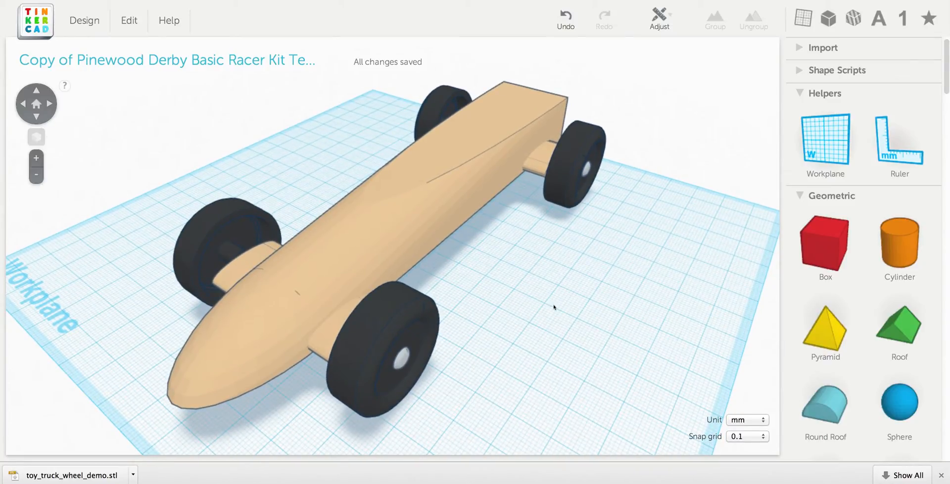
right_click_drag(546, 288, 496, 321)
scroll(506, 327, "down", 3)
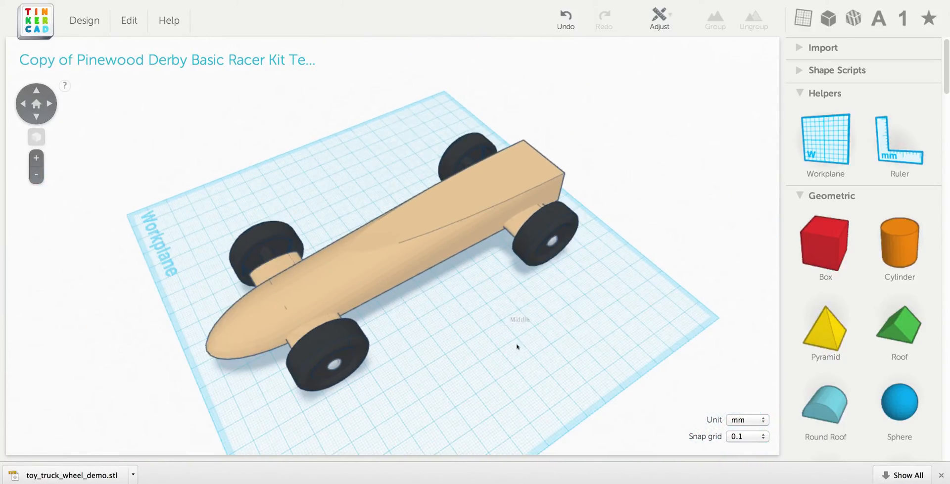
middle_click_drag(446, 283, 428, 240)
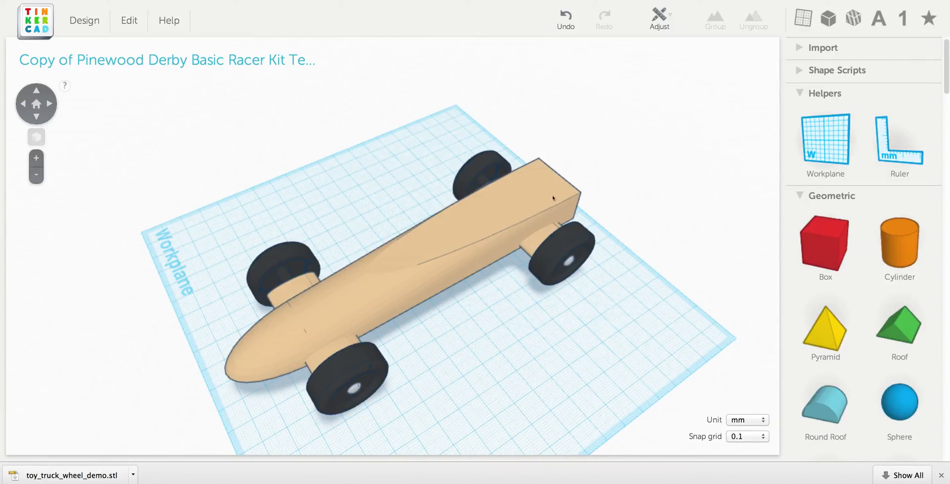
right_click_drag(564, 246, 536, 312)
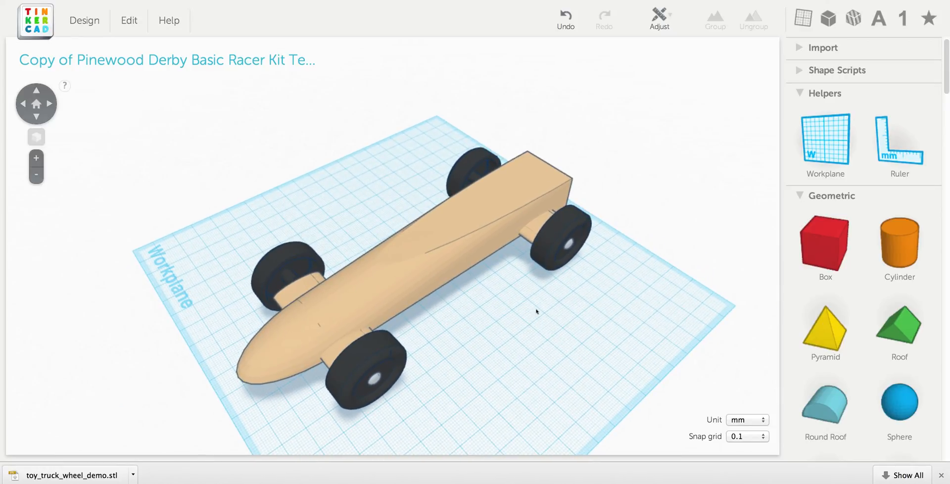